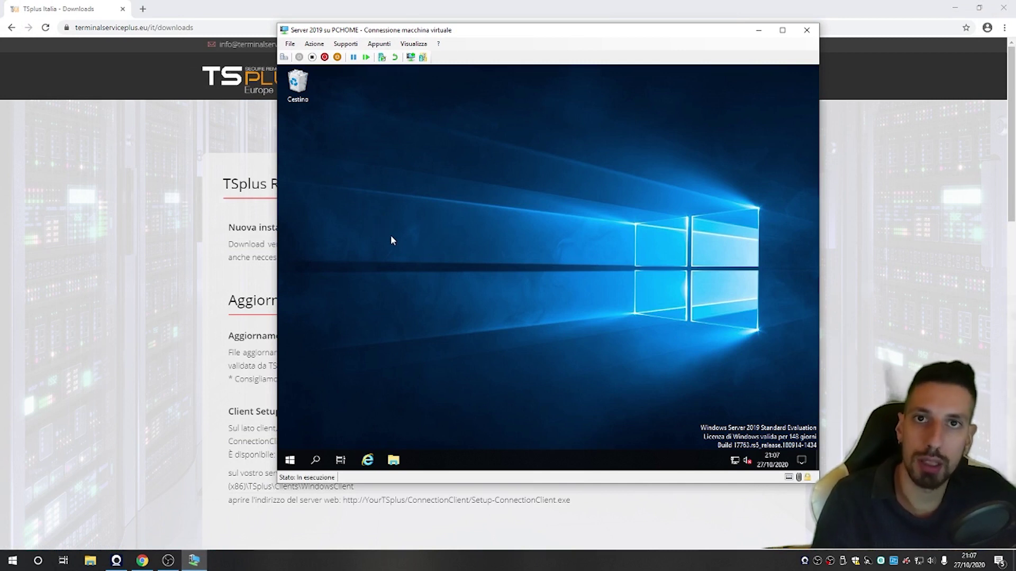
- Open Google in Internet Explorer on the Server 2019 virtual machine and accept its cookie terms
drag(412, 33, 421, 36)
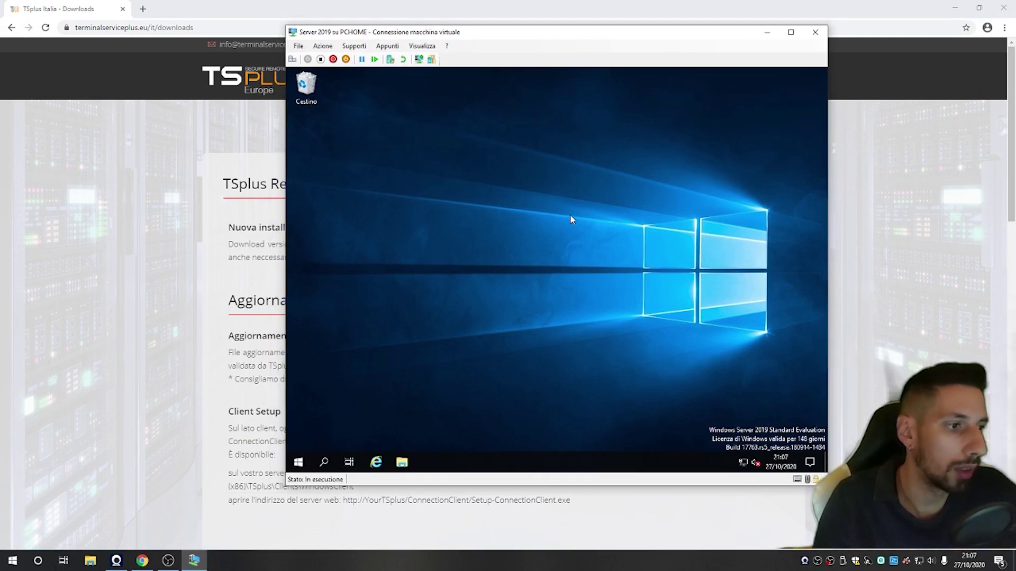
drag(516, 33, 502, 56)
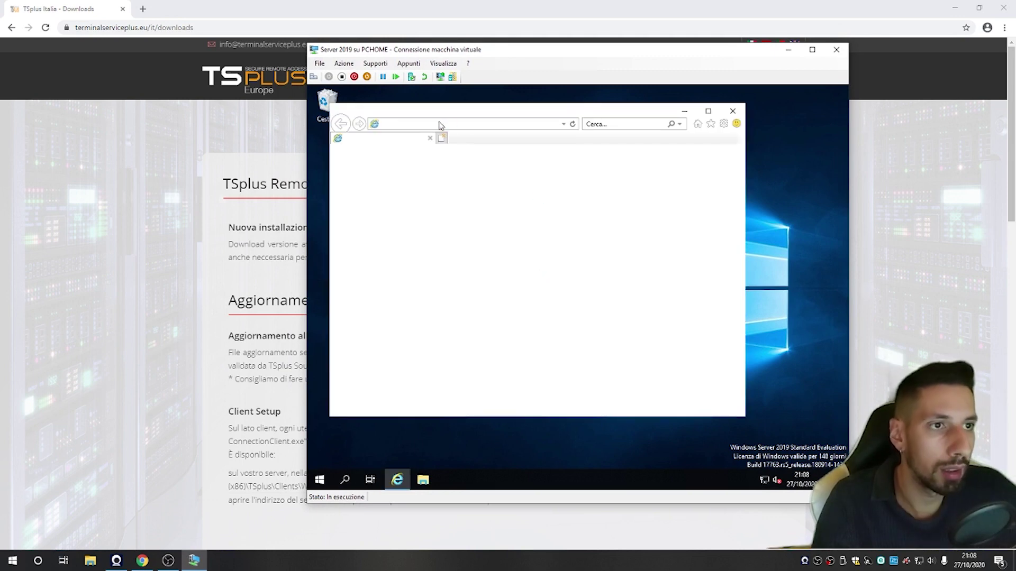
click(634, 346)
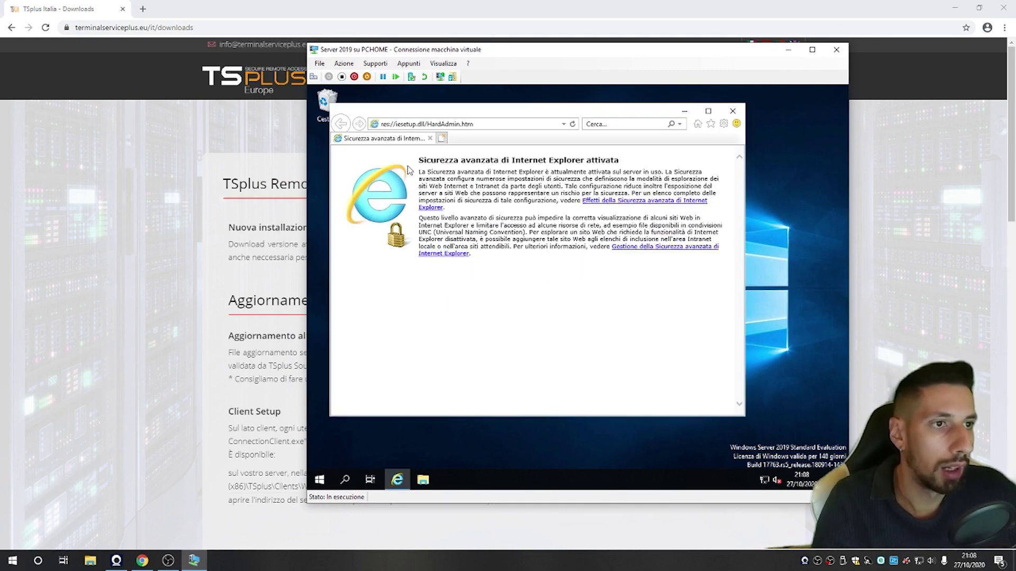
click(456, 124)
text(g)
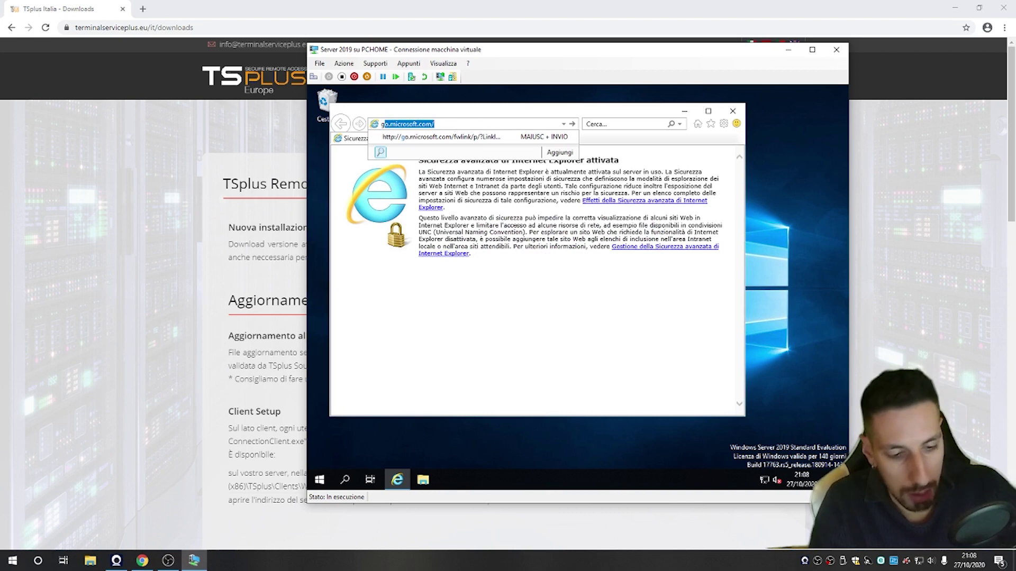
text(oogle)
key(Return)
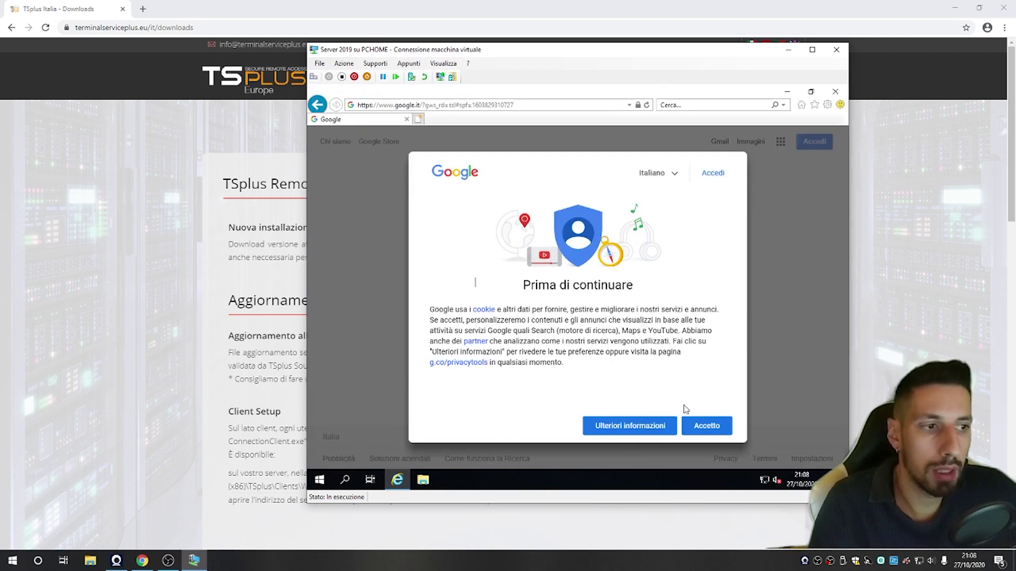
click(705, 427)
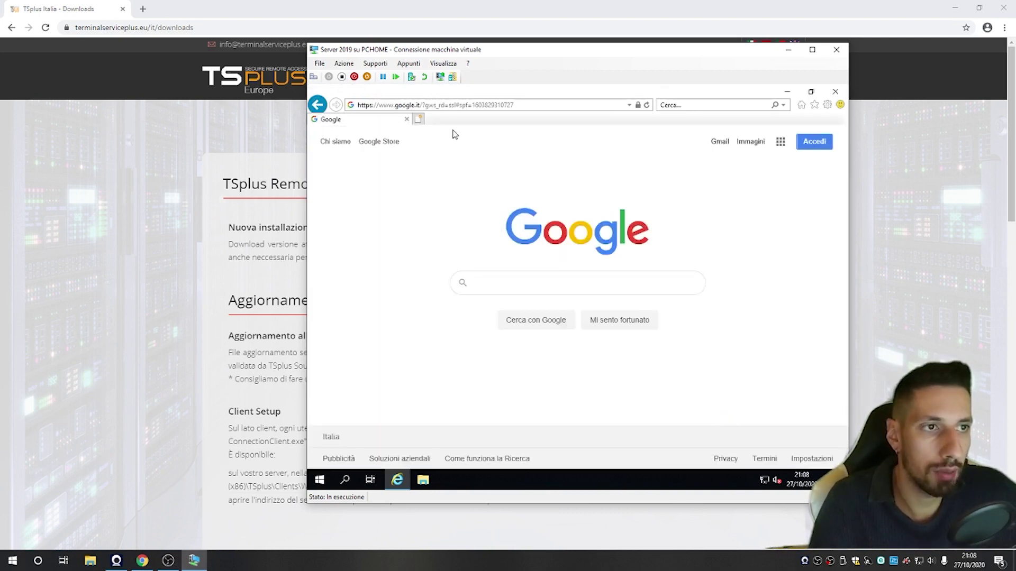
- Search Google for tsplus and open the TSplus Italia downloads page
click(497, 278)
text(tsplus)
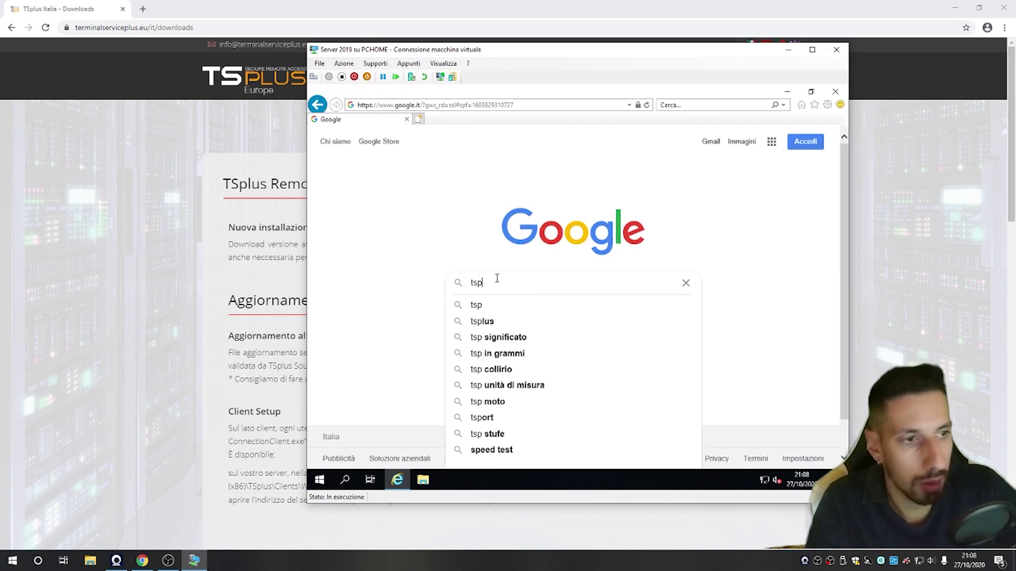
key(Return)
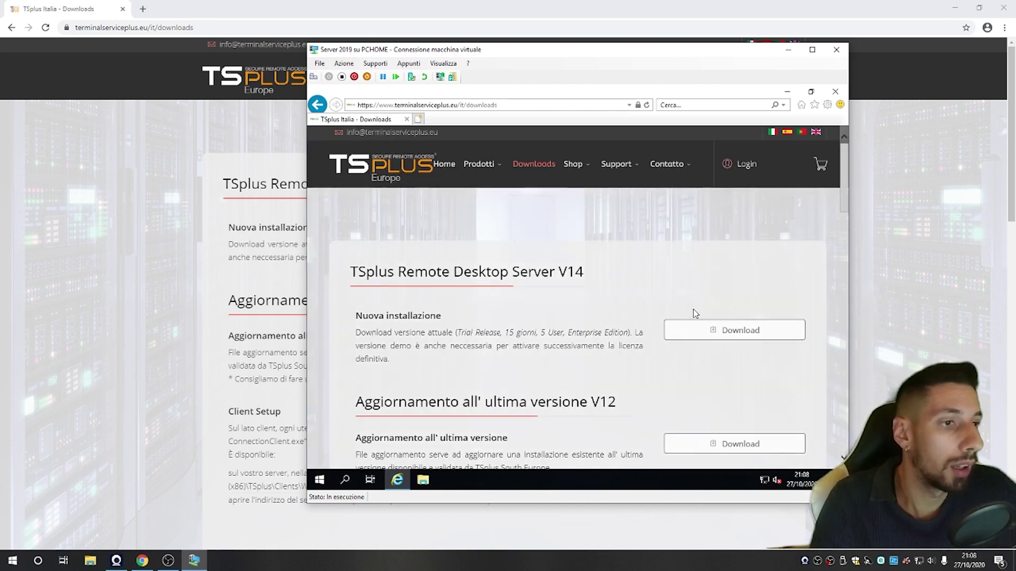
- Download and run the TSplus Remote Desktop Server V14 new-installation setup, keeping the default advanced setup options
click(705, 327)
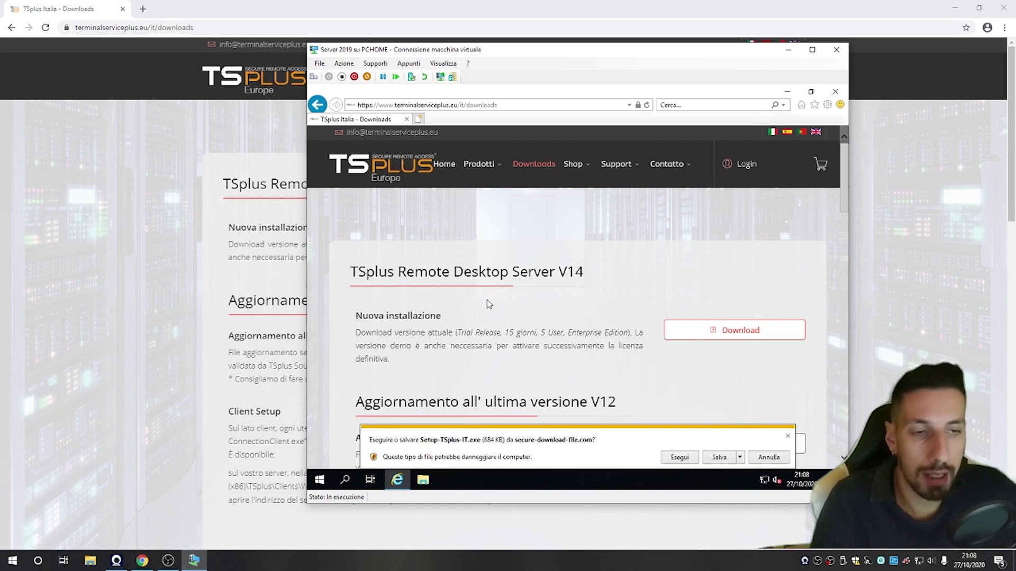
click(677, 457)
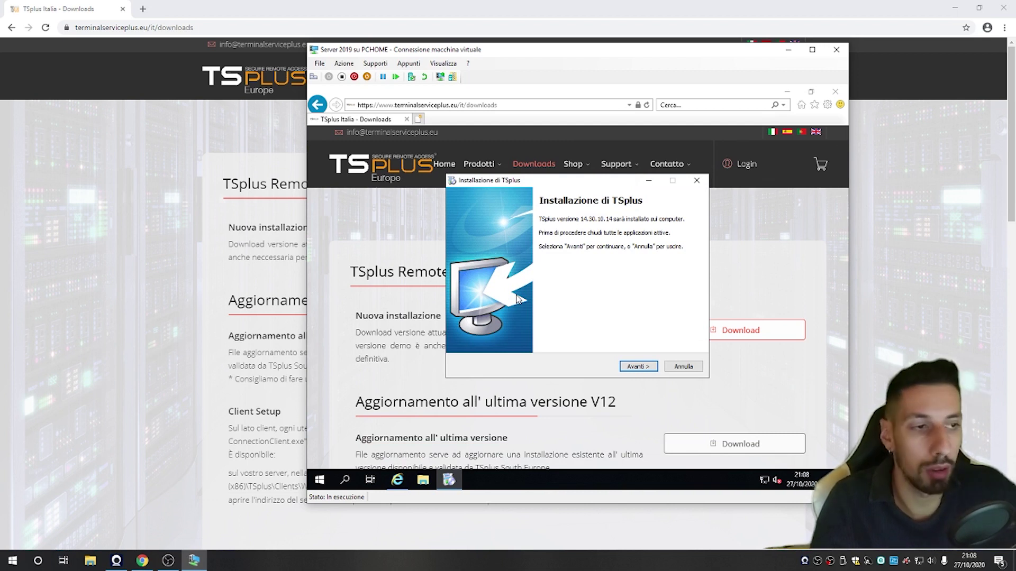
click(638, 366)
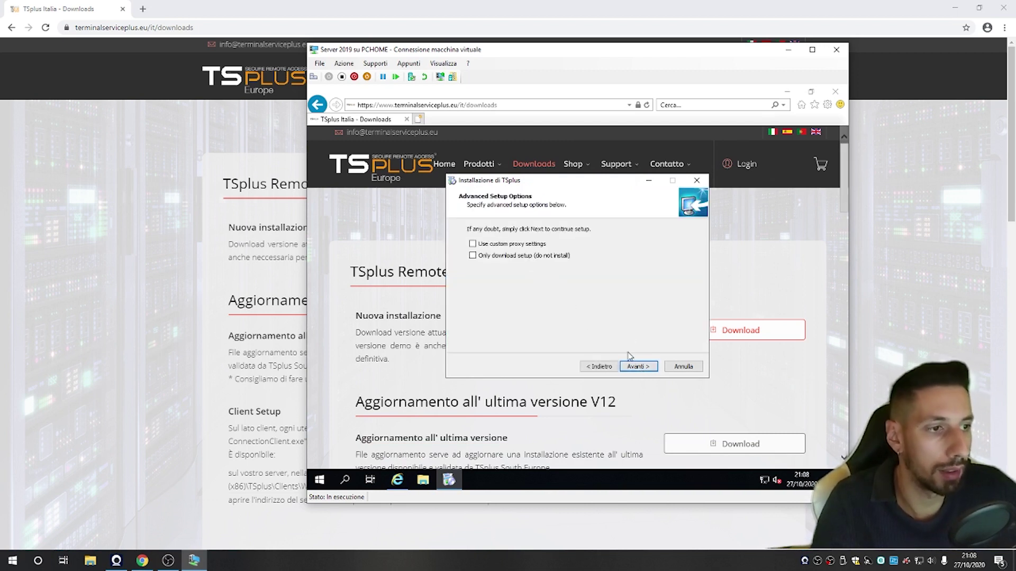
click(634, 368)
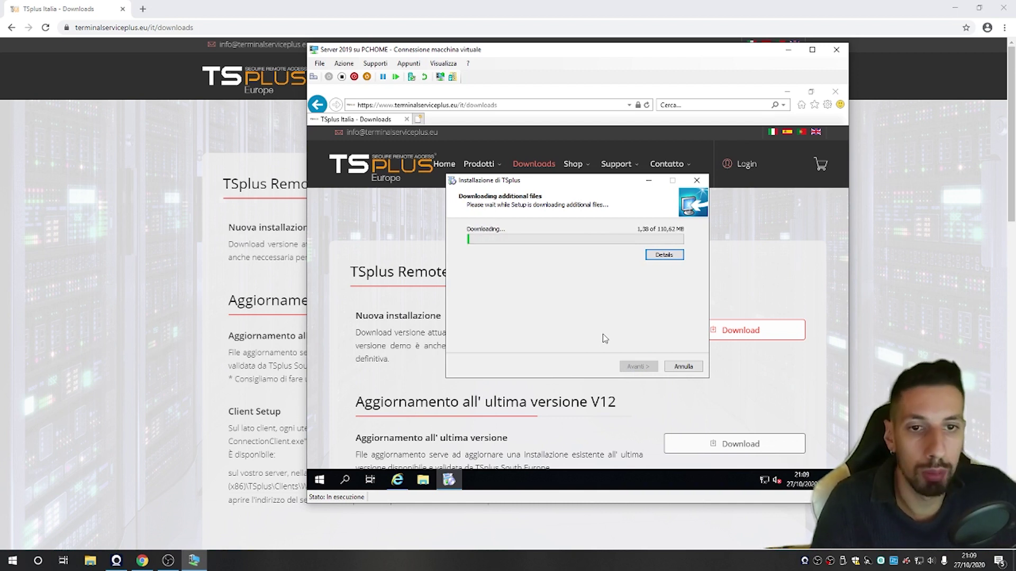
- Open the TSplus SYSTEM edition page in the website's shop while setup downloads its files
click(764, 283)
double_click(373, 272)
click(401, 272)
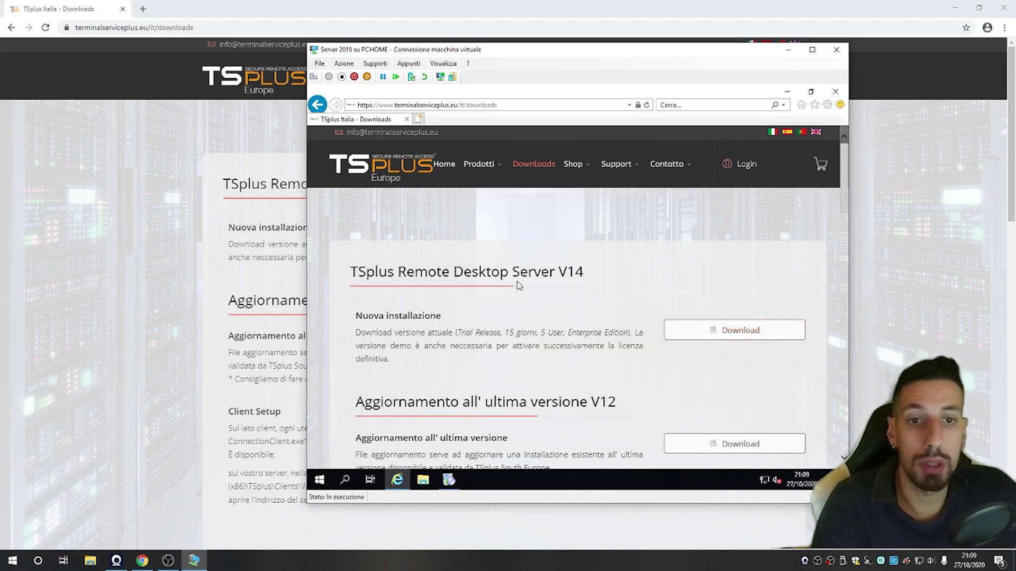
click(577, 166)
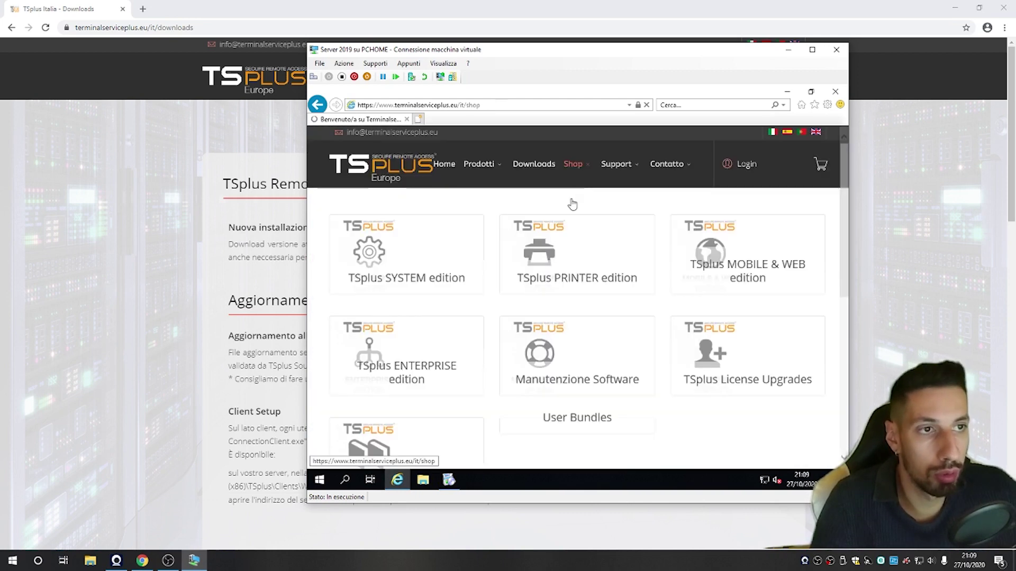
click(405, 262)
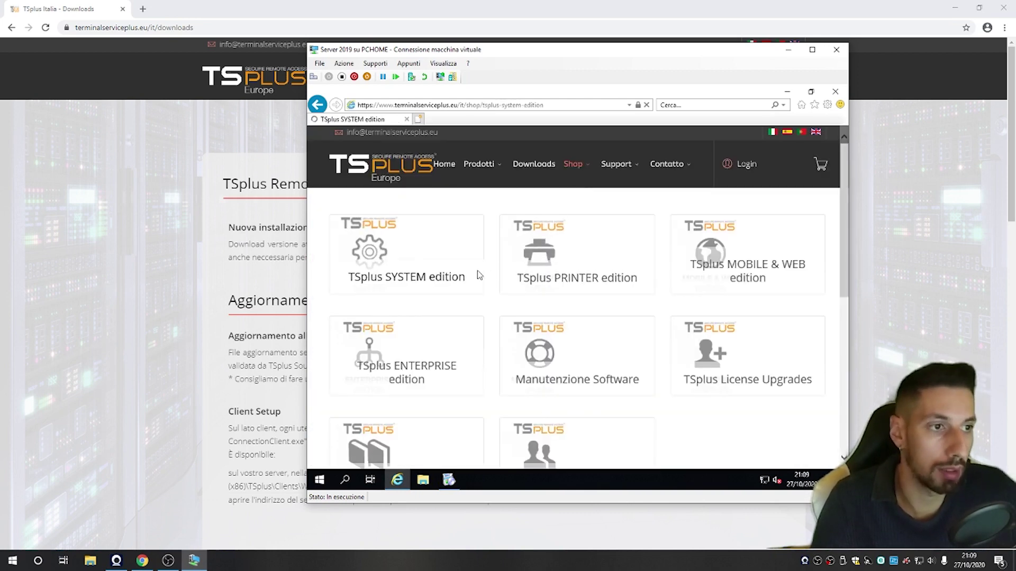
- Examine the price of the TSplus SYSTEM 3 users licence without Update/Support
scroll(588, 353, down, 2)
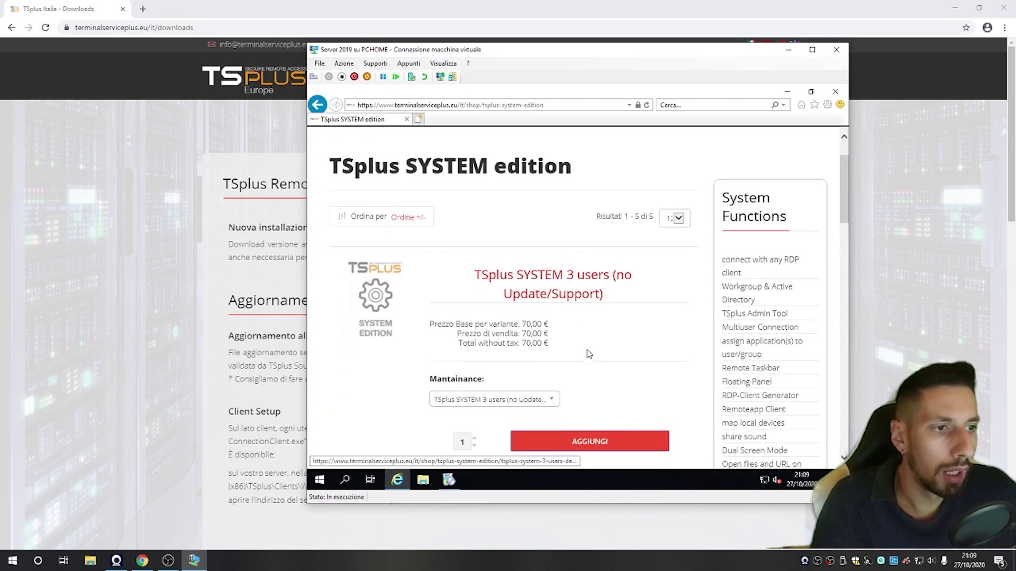
drag(473, 275, 604, 275)
click(641, 273)
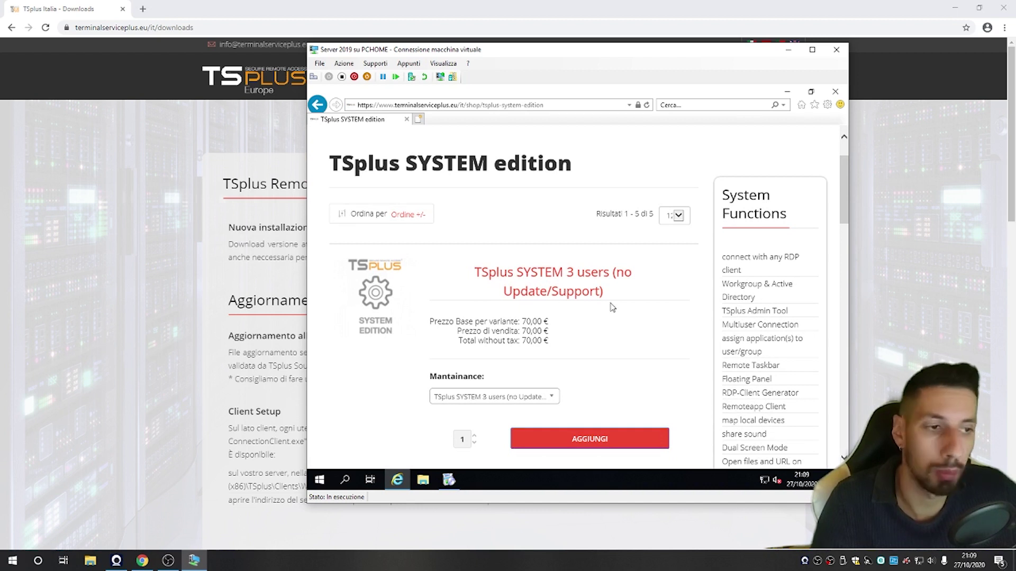
drag(475, 322, 560, 329)
click(584, 334)
- Choose the SYSTEM 3 users + 1 anno Update/Support maintenance option to view its price
click(505, 396)
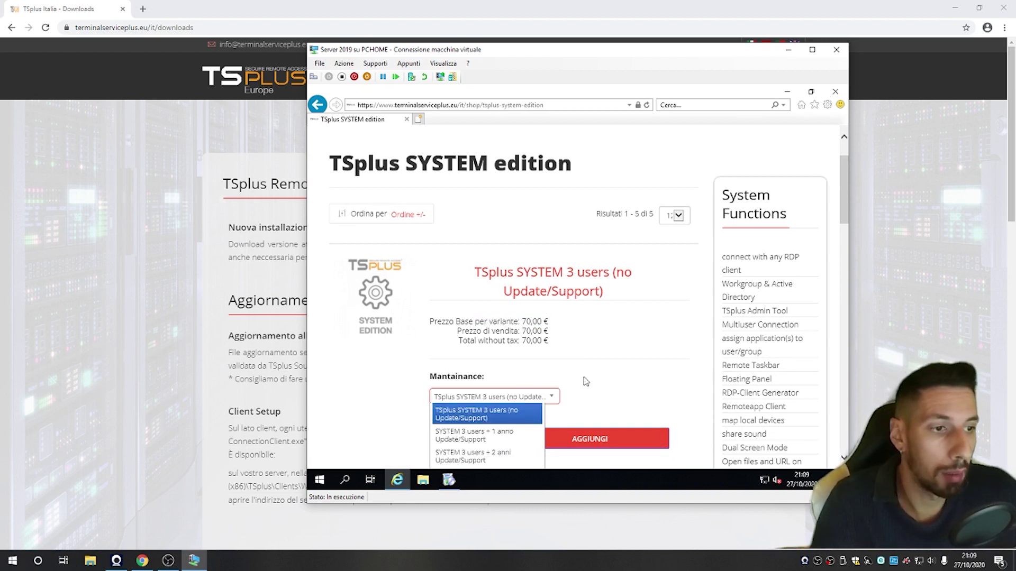
click(621, 344)
scroll(615, 335, down, 3)
click(526, 207)
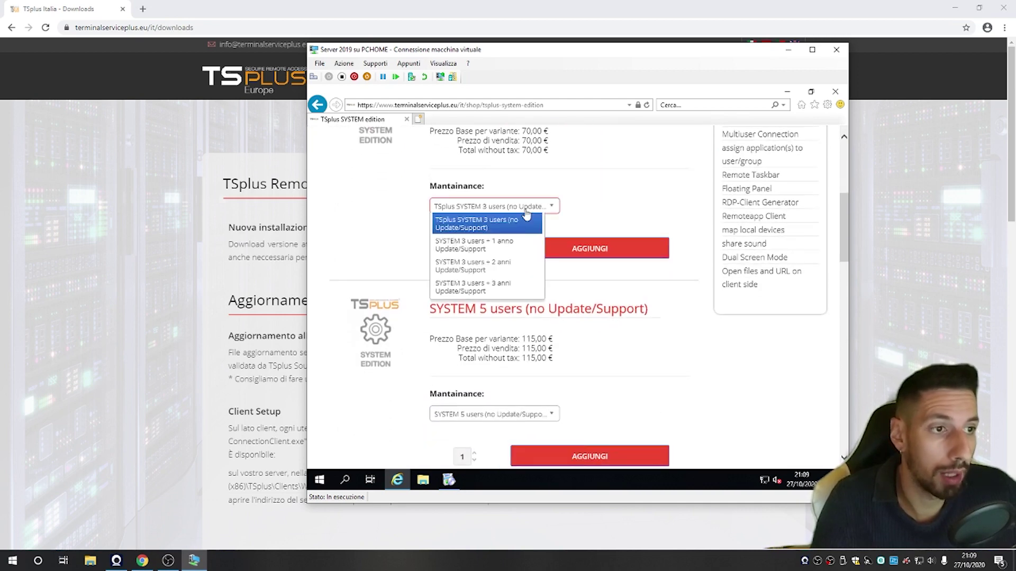
click(507, 238)
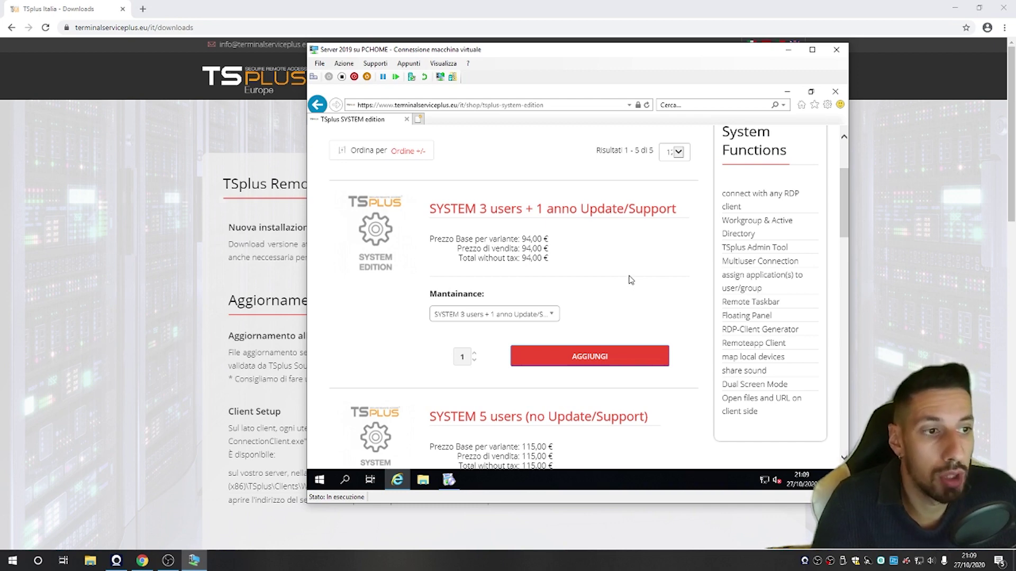
- Examine the prices of the SYSTEM licences for 5, 10 and 25 users
scroll(652, 270, down, 5)
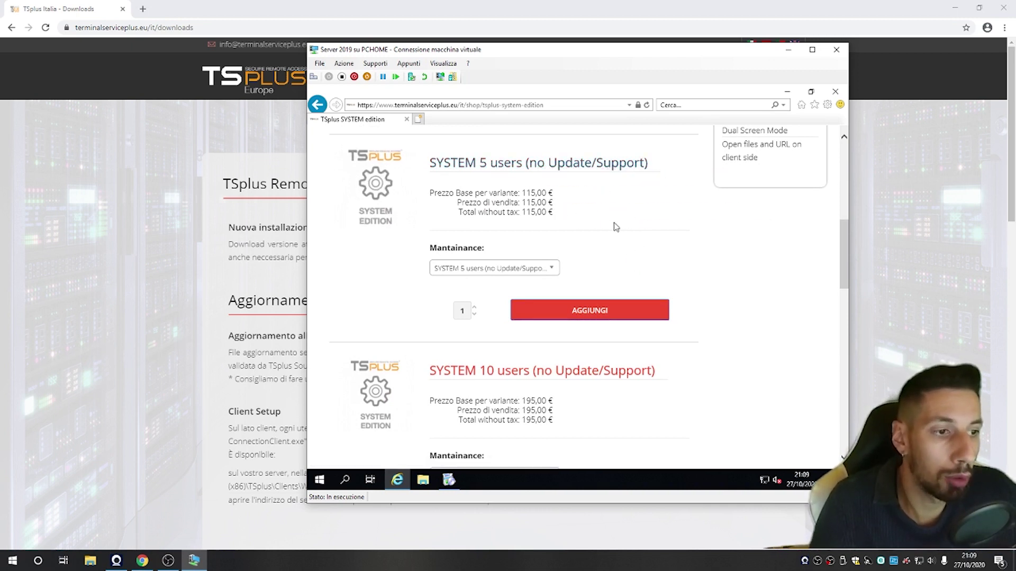
scroll(633, 231, down, 2)
scroll(596, 292, down, 5)
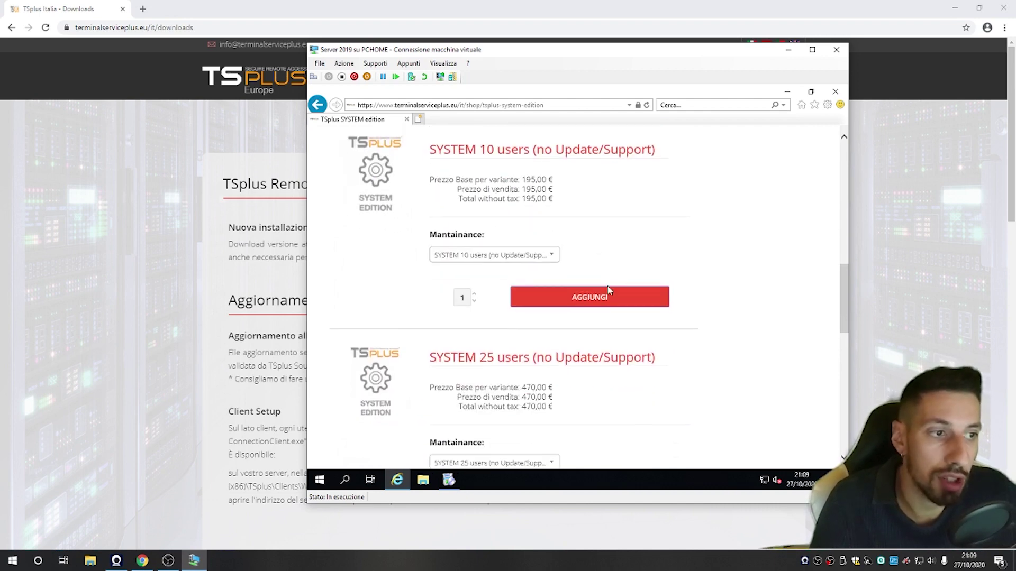
scroll(660, 270, up, 1)
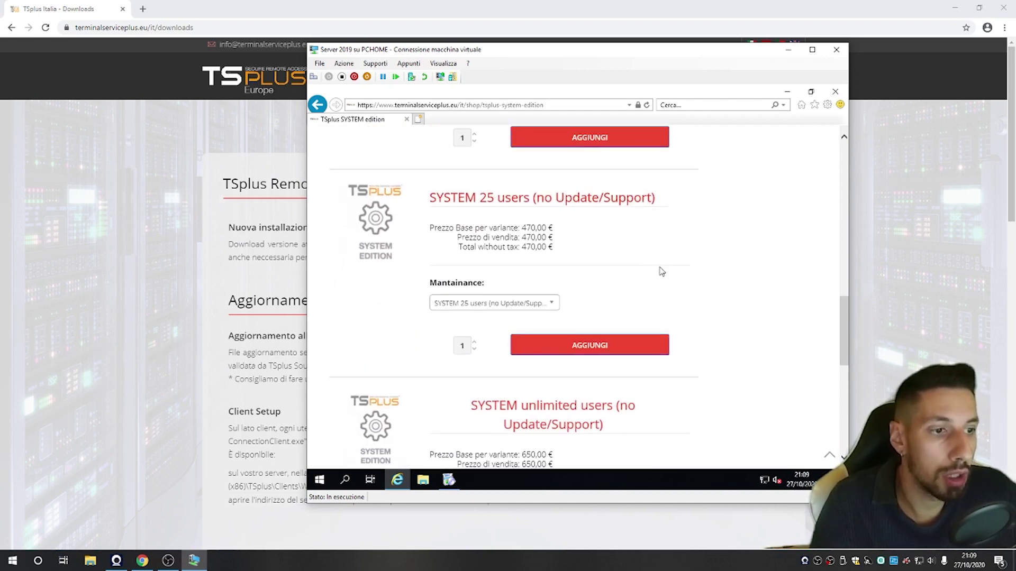
- Examine the SYSTEM unlimited users price, including the option with 1 anno Update/Support
scroll(639, 268, down, 3)
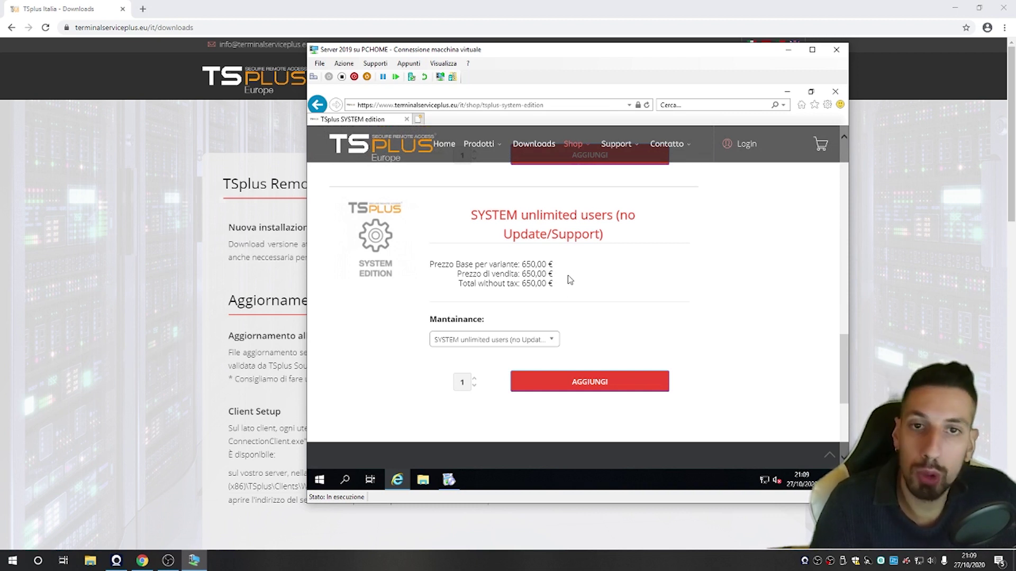
drag(531, 266, 562, 275)
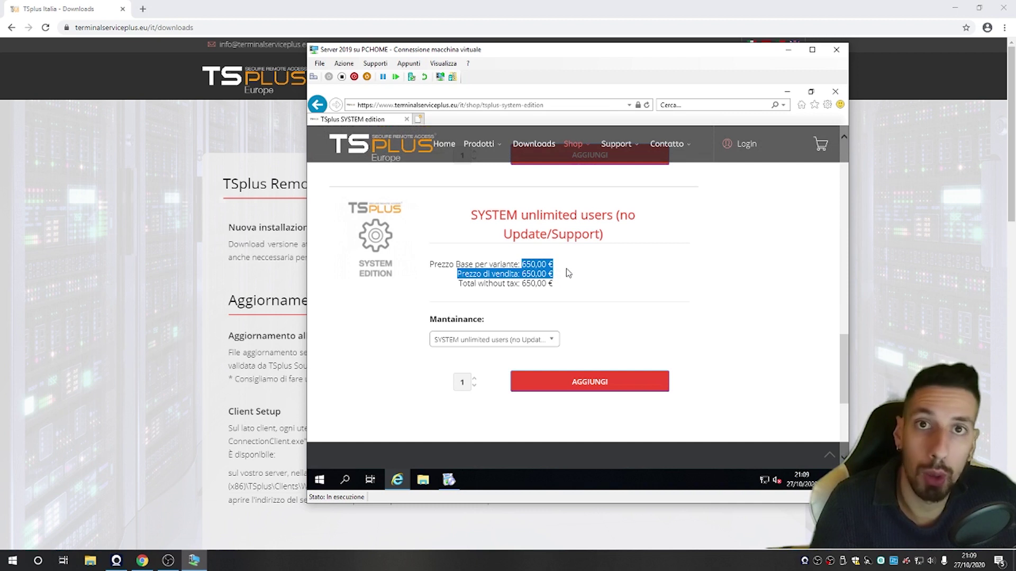
click(568, 273)
click(479, 342)
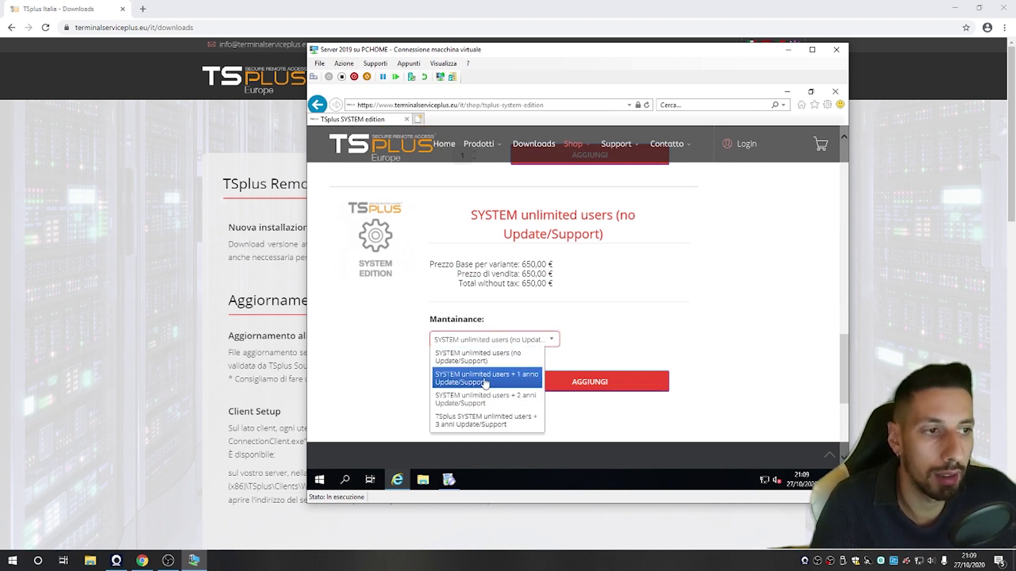
click(485, 382)
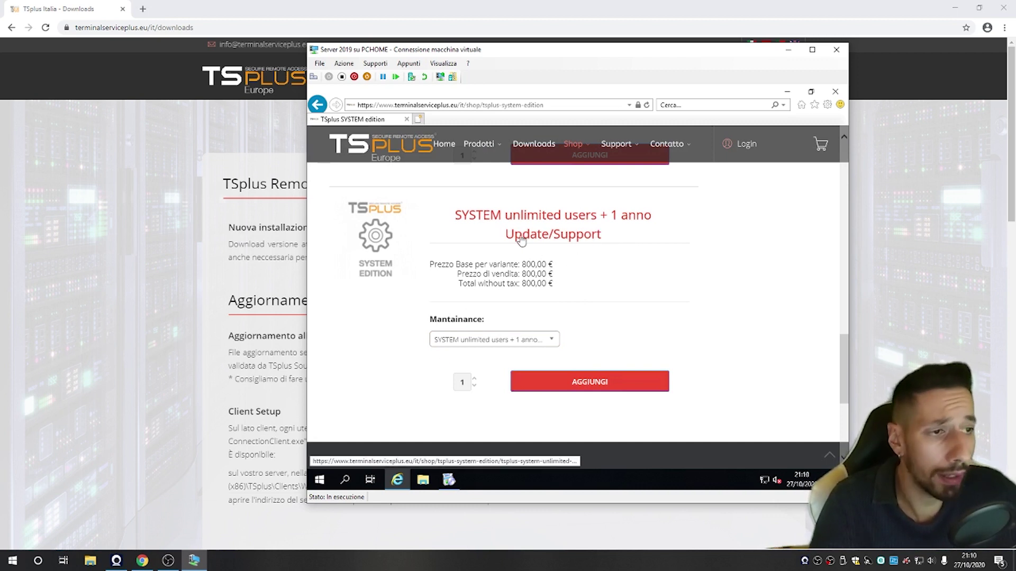
- Close the browser and accept the TSplus licence agreement in the installer
click(835, 94)
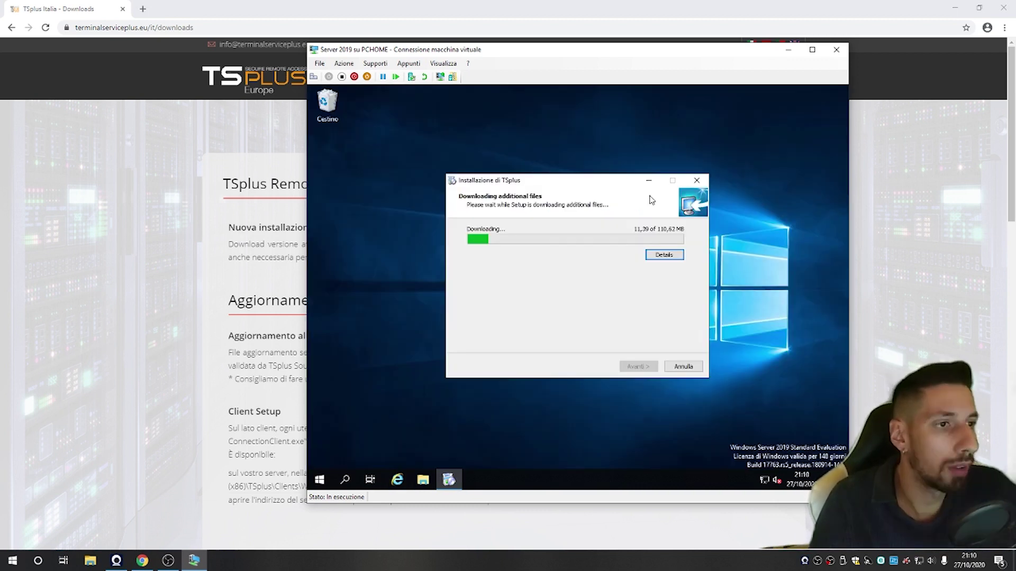
click(620, 231)
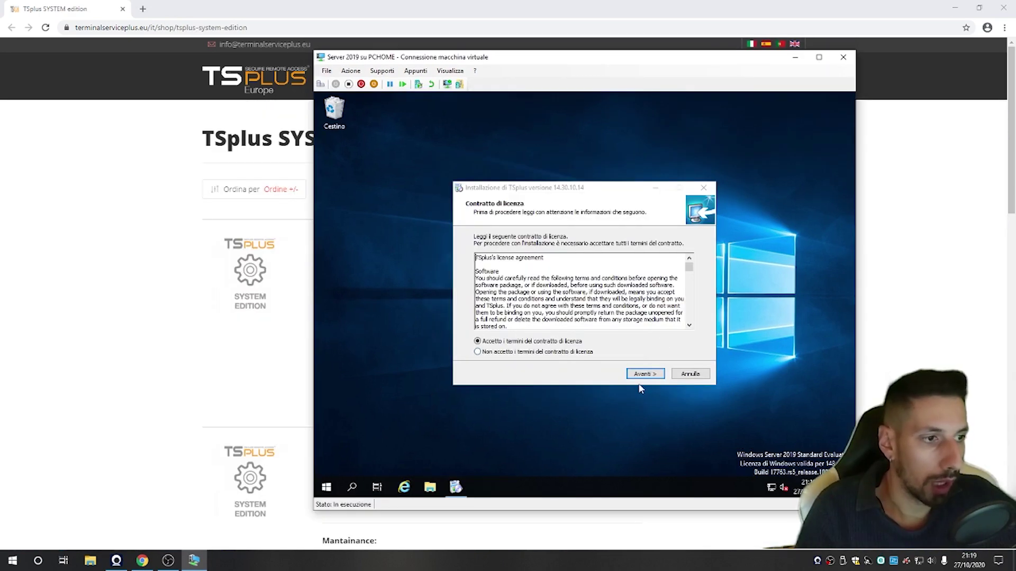
click(643, 374)
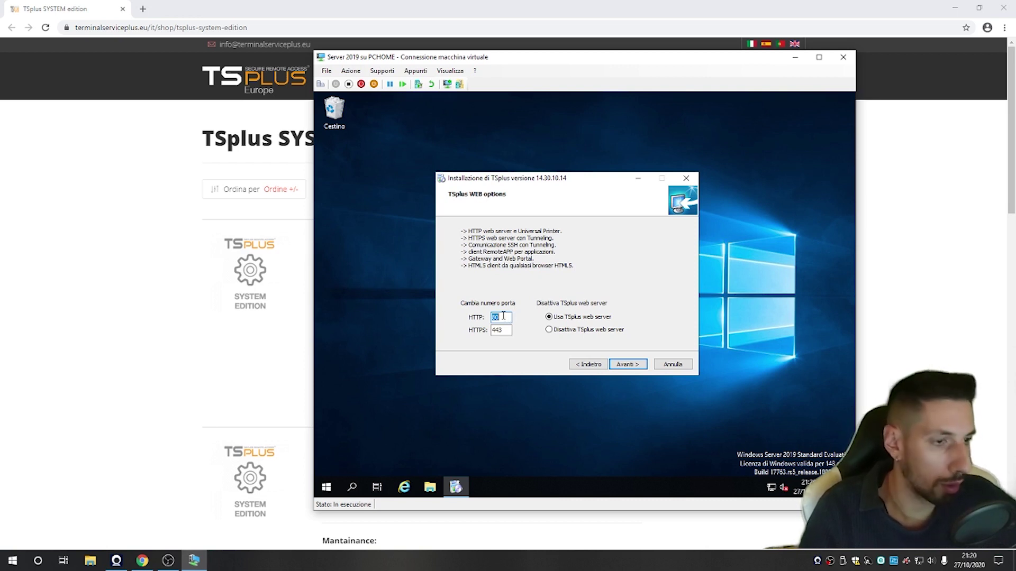
- Set the TSplus web server ports to HTTP 88 and HTTPS 4433 and continue the installation
key(BackSpace)
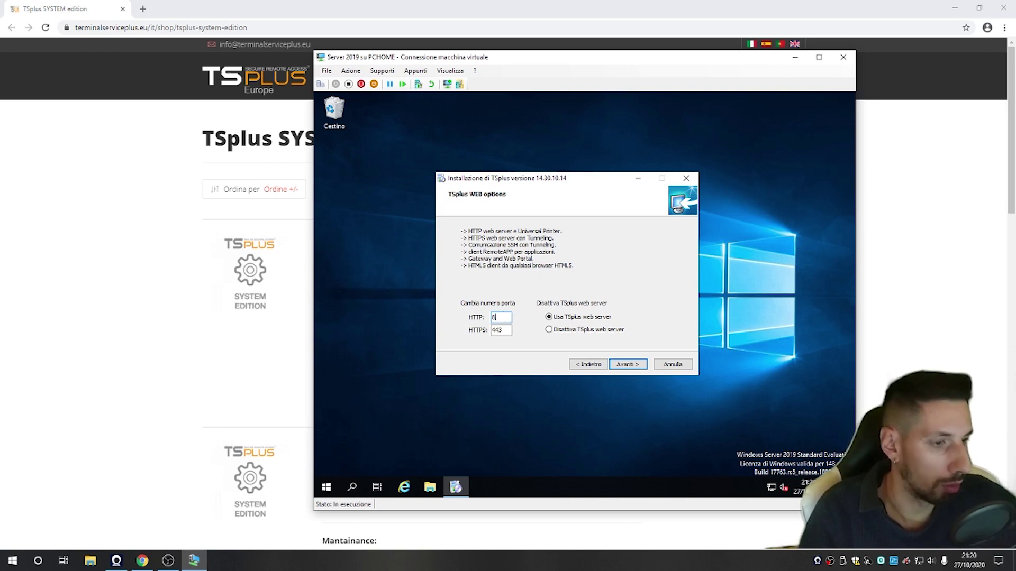
click(509, 332)
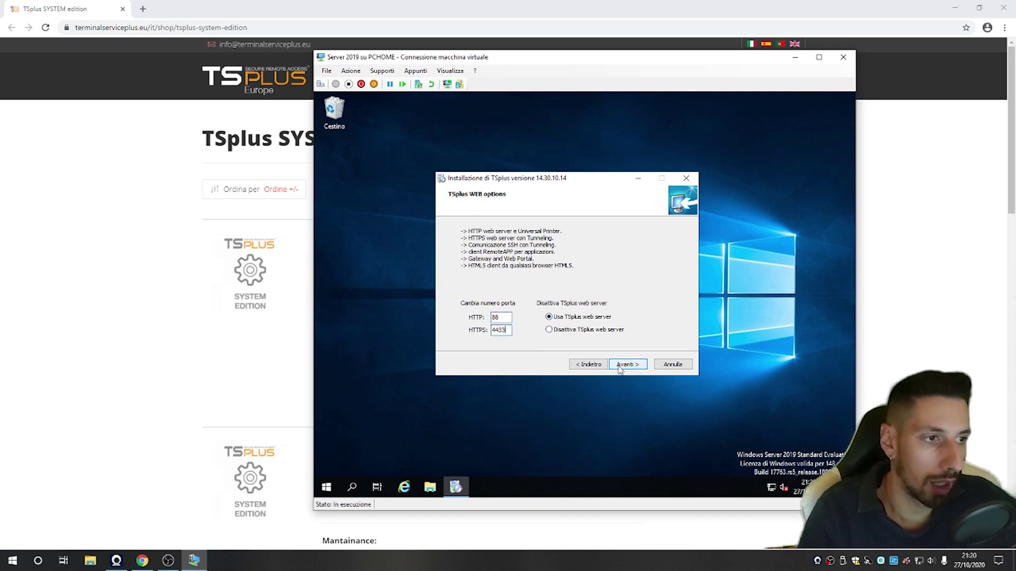
click(620, 369)
click(625, 365)
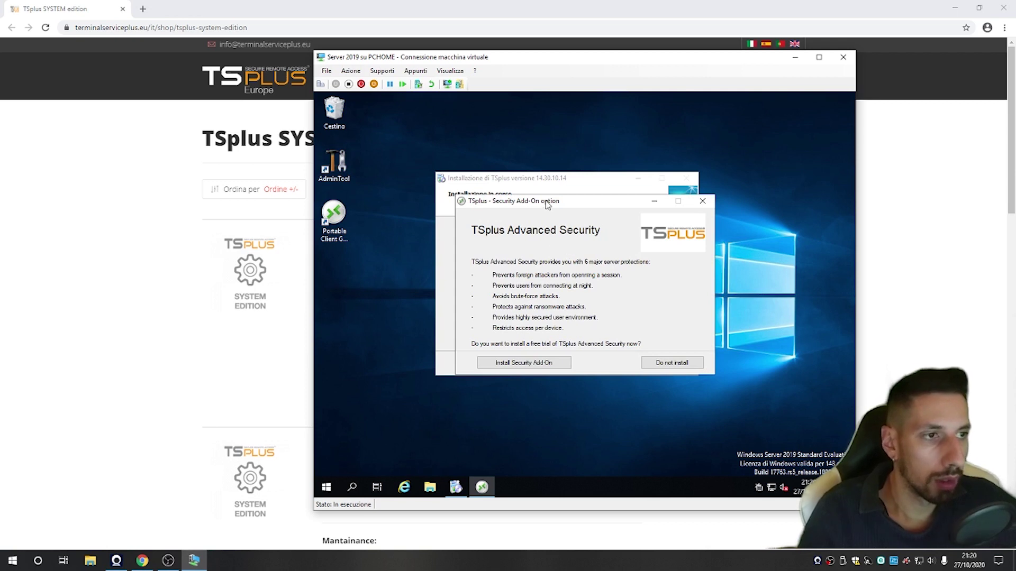
- Decline the TSplus Advanced Security add-on and select the AdminTool and portable client shortcuts on the desktop
click(680, 364)
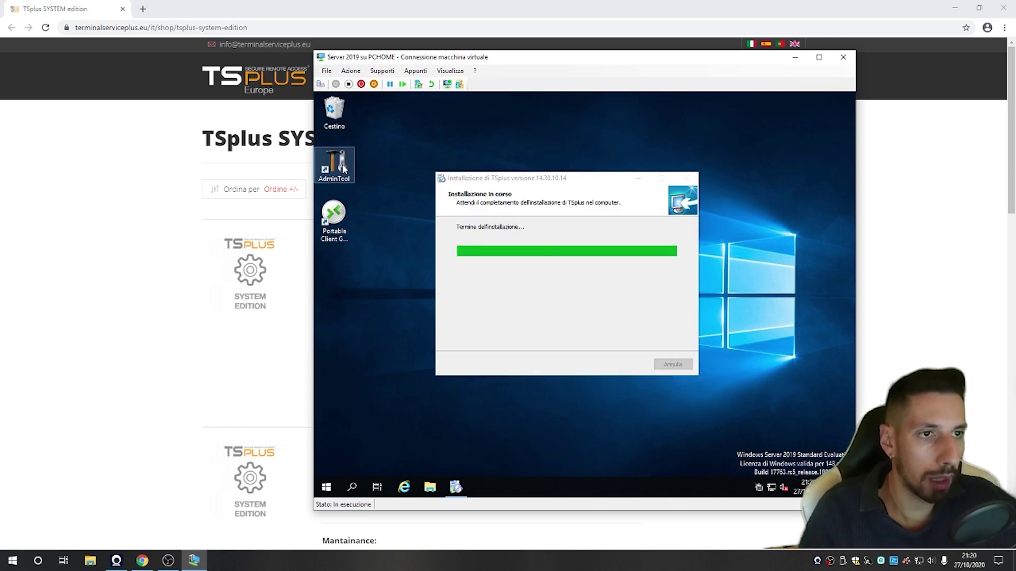
drag(394, 152, 327, 278)
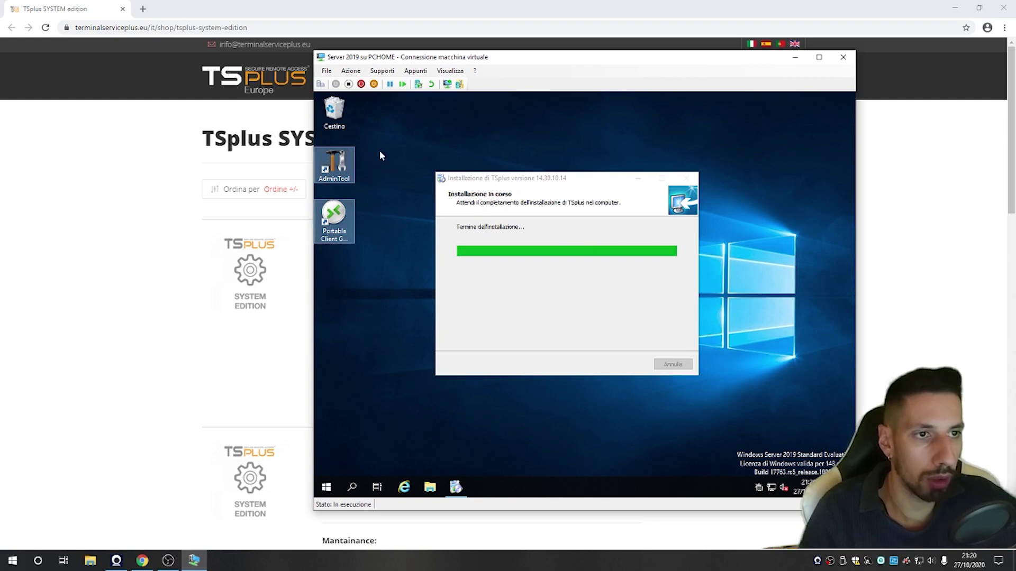
click(379, 150)
double_click(334, 215)
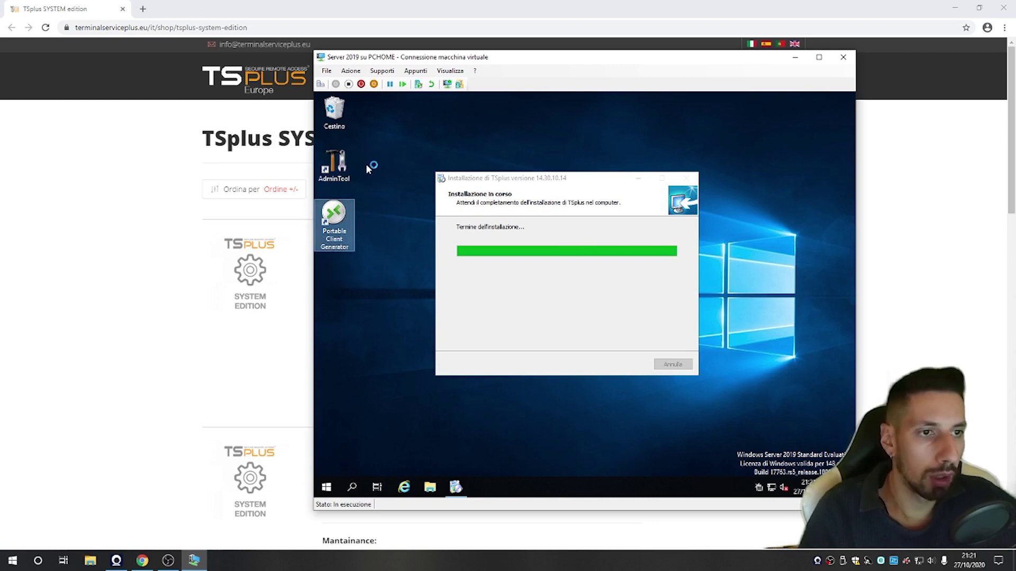
click(311, 178)
click(193, 561)
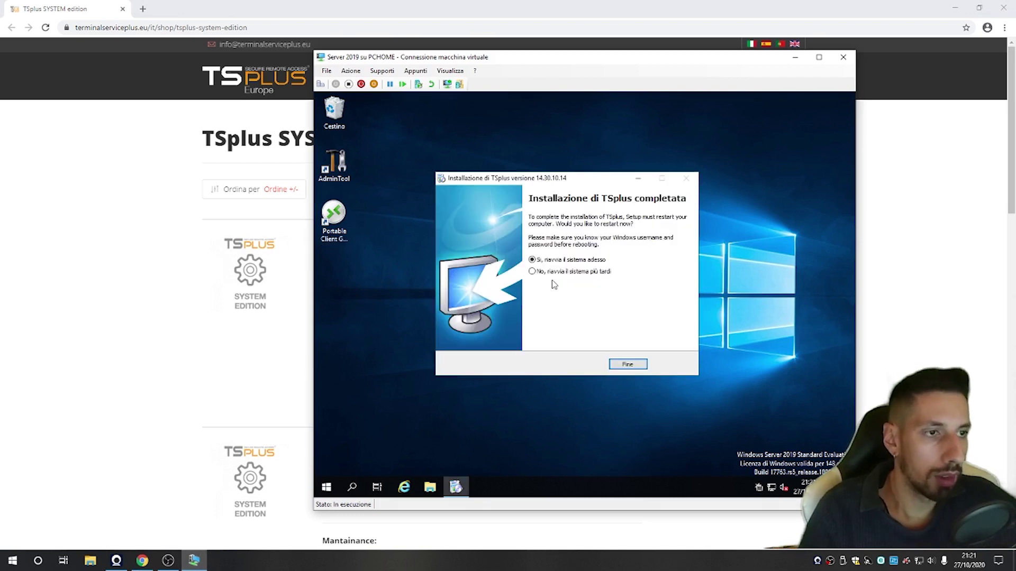
- Finish the TSplus installation with the system restart postponed, and open the AdminTool
click(531, 271)
click(628, 365)
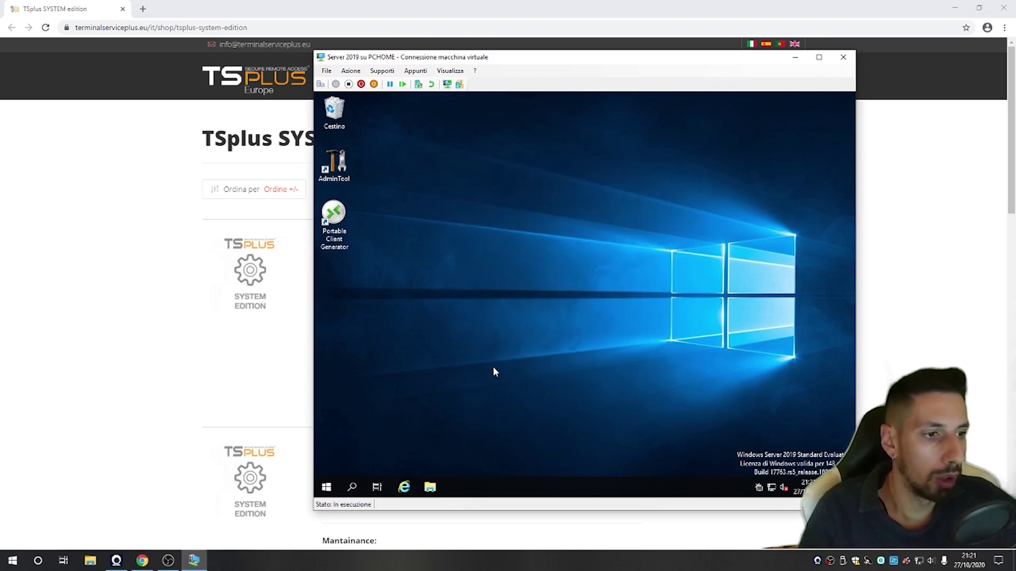
double_click(335, 165)
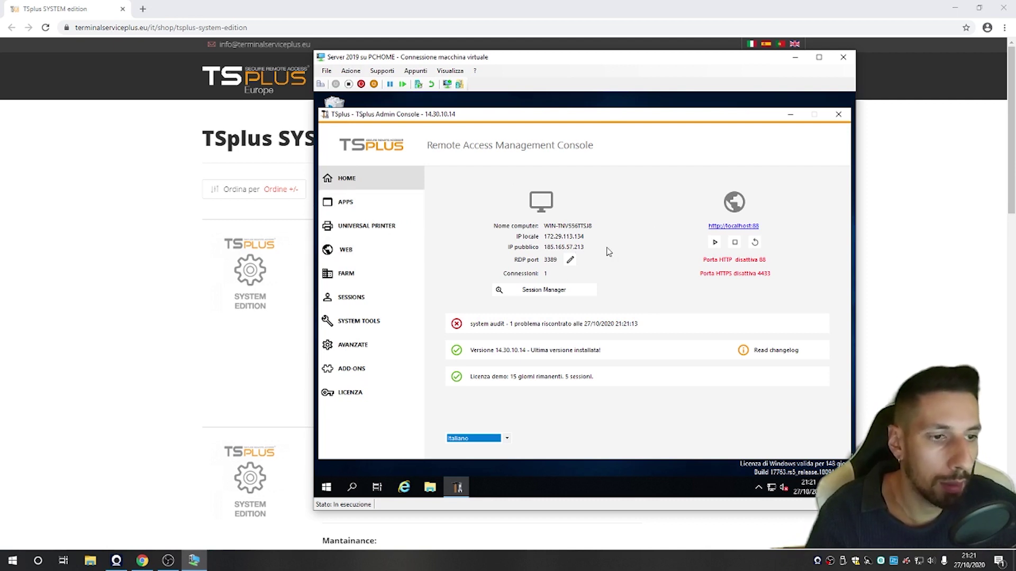
- Examine the licence status in the TSplus Admin Console and return to its home page
click(377, 392)
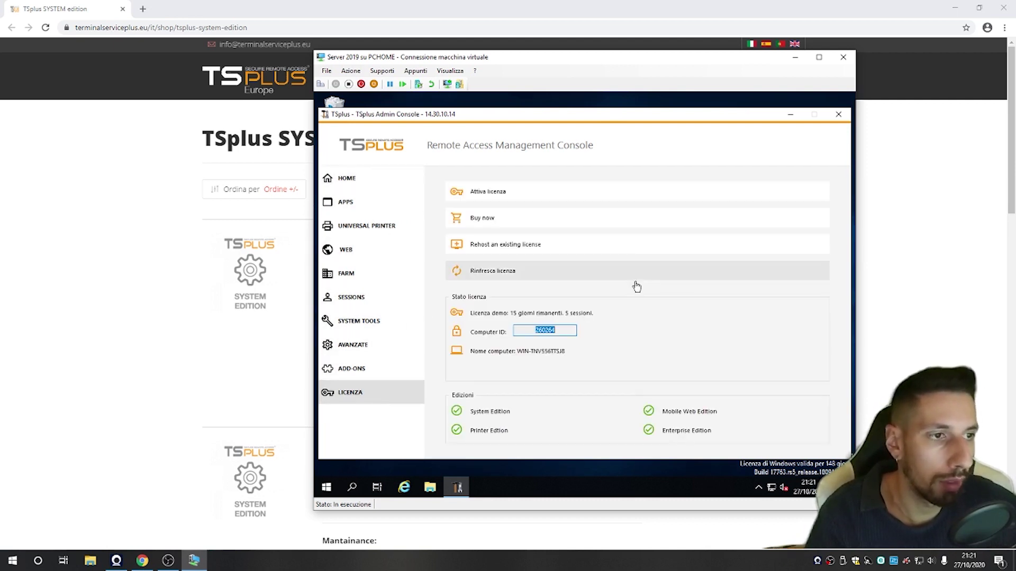
click(386, 191)
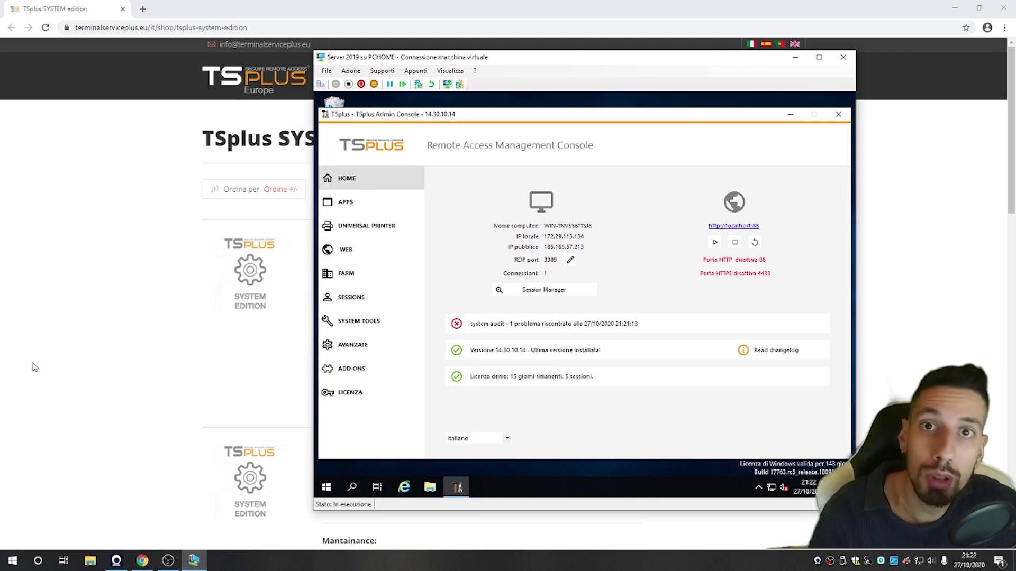
- Open Computer Management on the virtual machine and display the local users (Utenti)
right_click(332, 487)
click(416, 317)
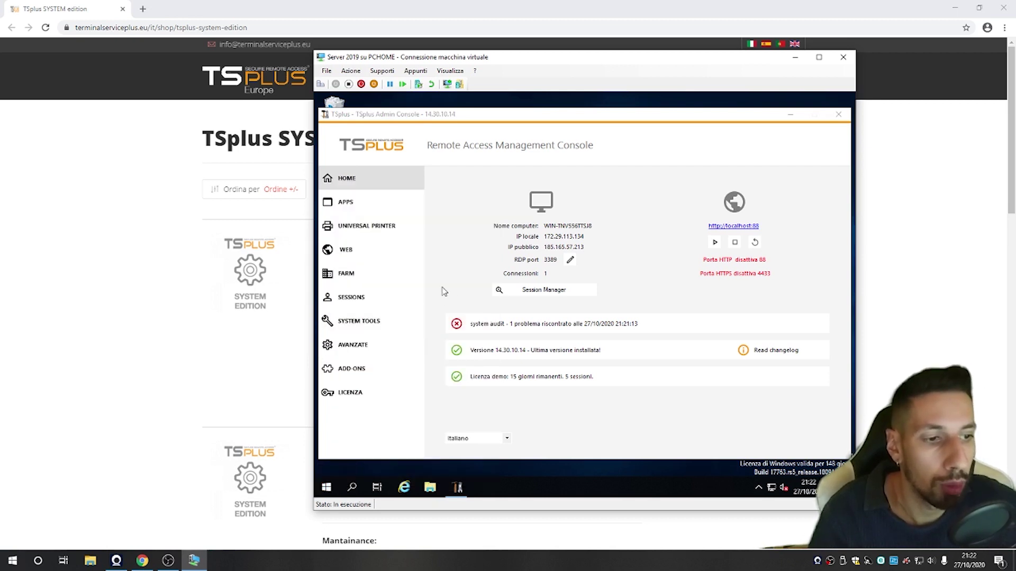
double_click(390, 197)
click(377, 205)
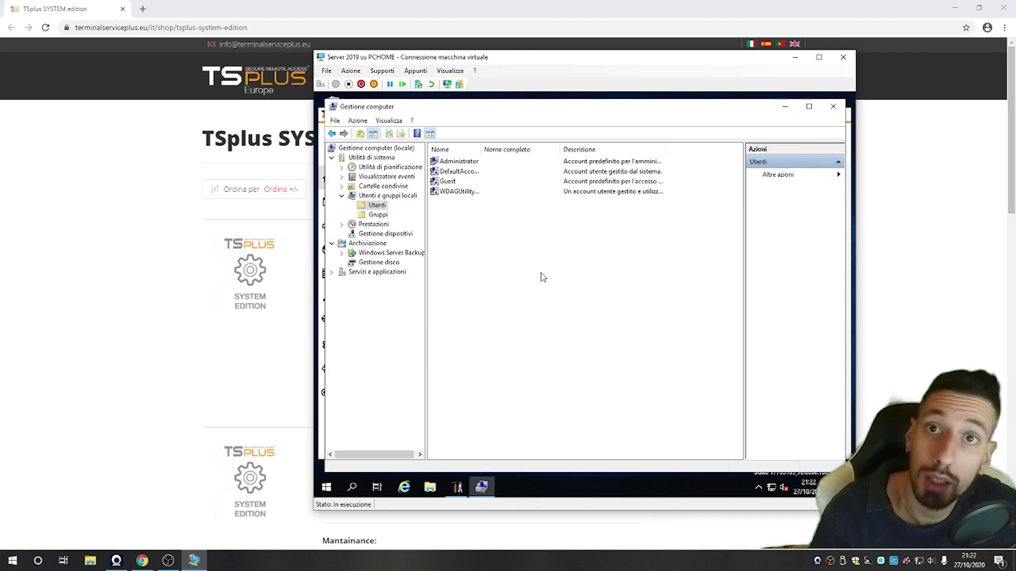
right_click(474, 218)
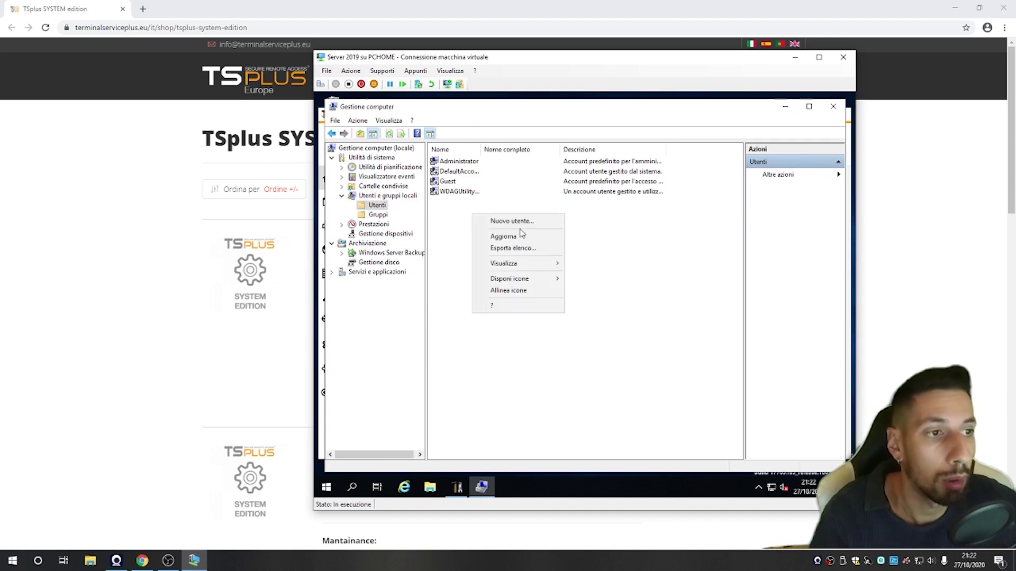
click(609, 255)
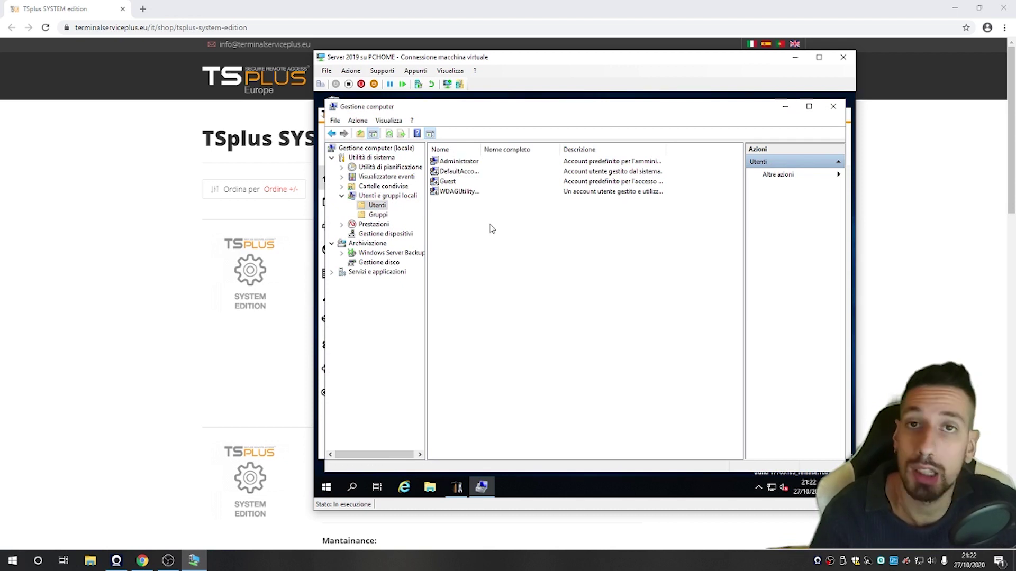
- Add the Administrator account to the Utenti desktop remoto group and apply the membership change
double_click(451, 162)
click(538, 187)
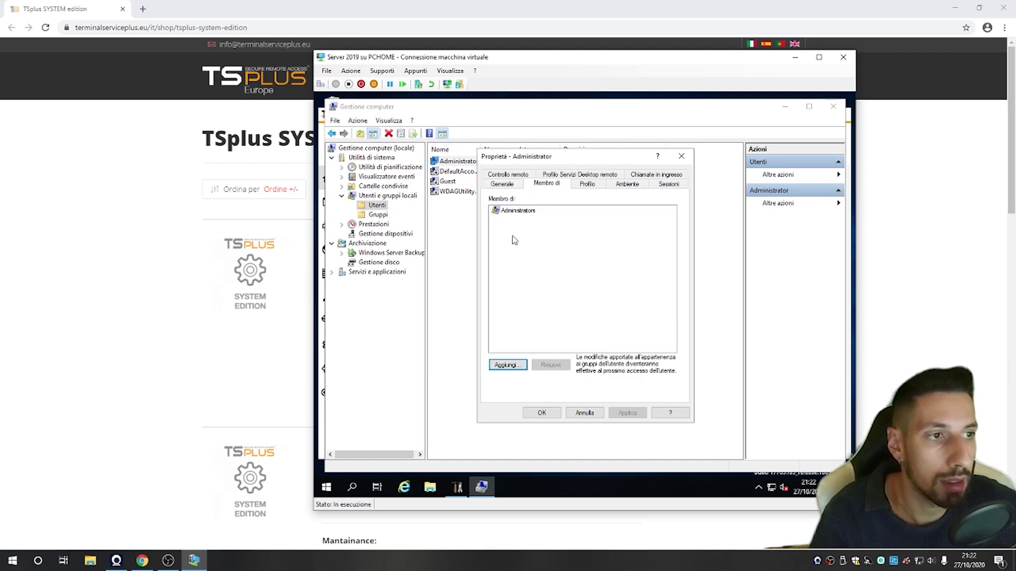
click(509, 365)
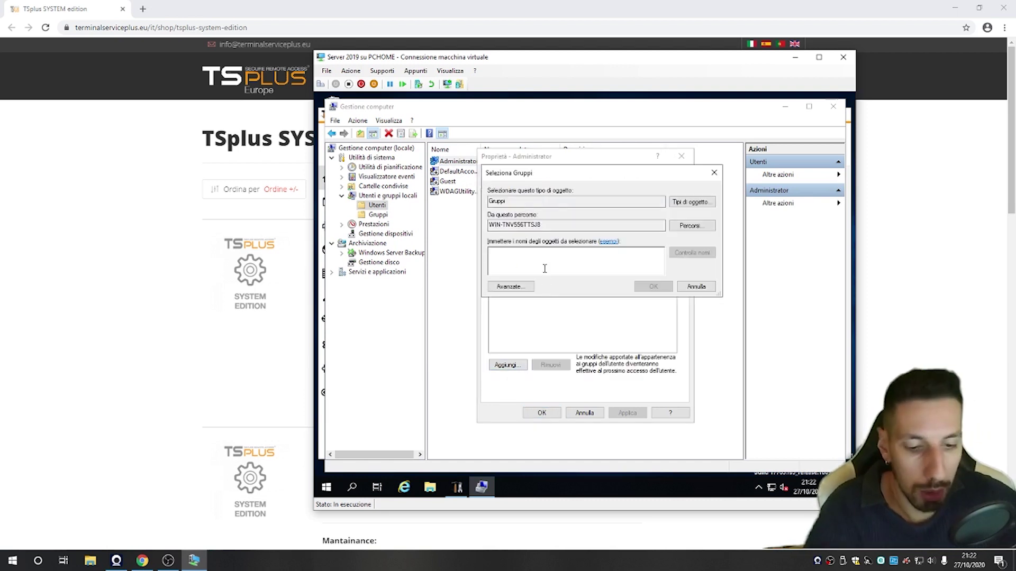
click(508, 286)
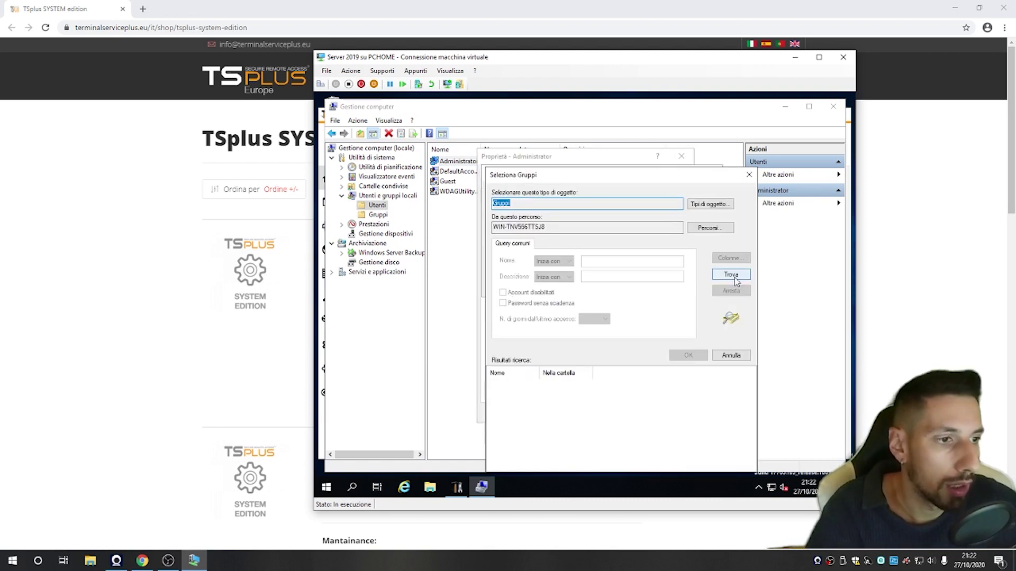
click(734, 277)
drag(593, 175, 529, 109)
scroll(507, 360, down, 3)
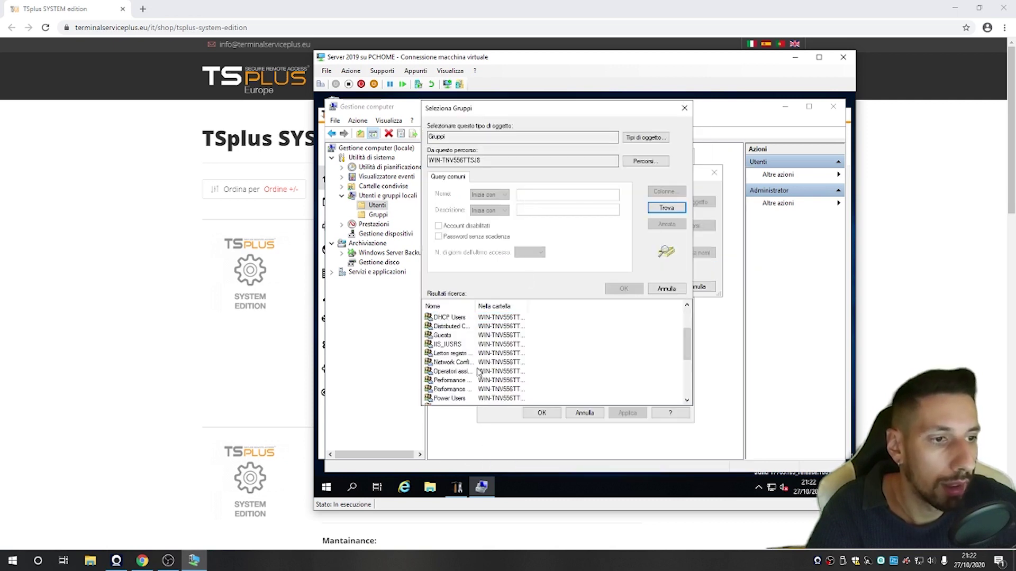
scroll(480, 372, down, 3)
double_click(462, 392)
click(654, 286)
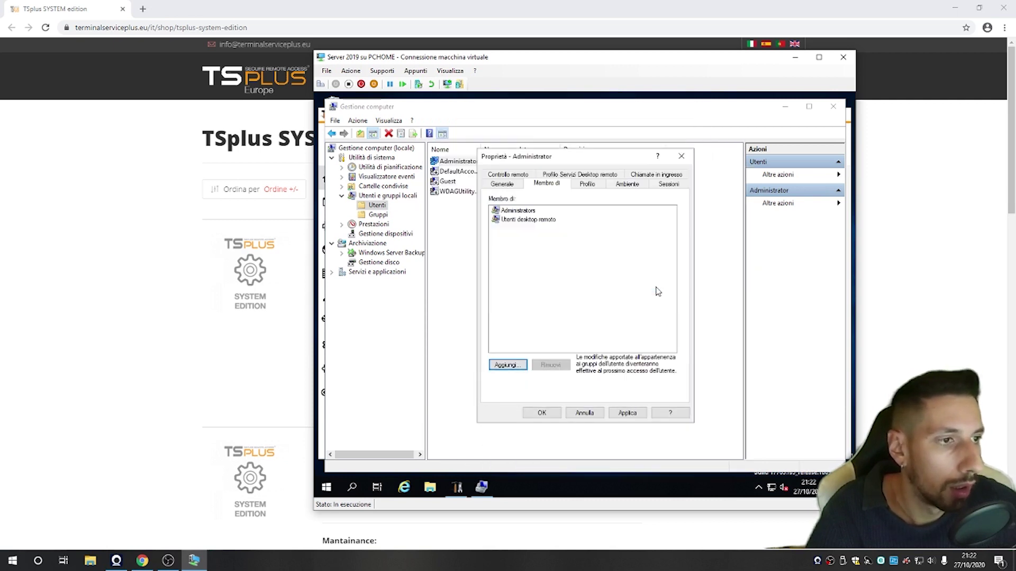
click(627, 412)
click(542, 413)
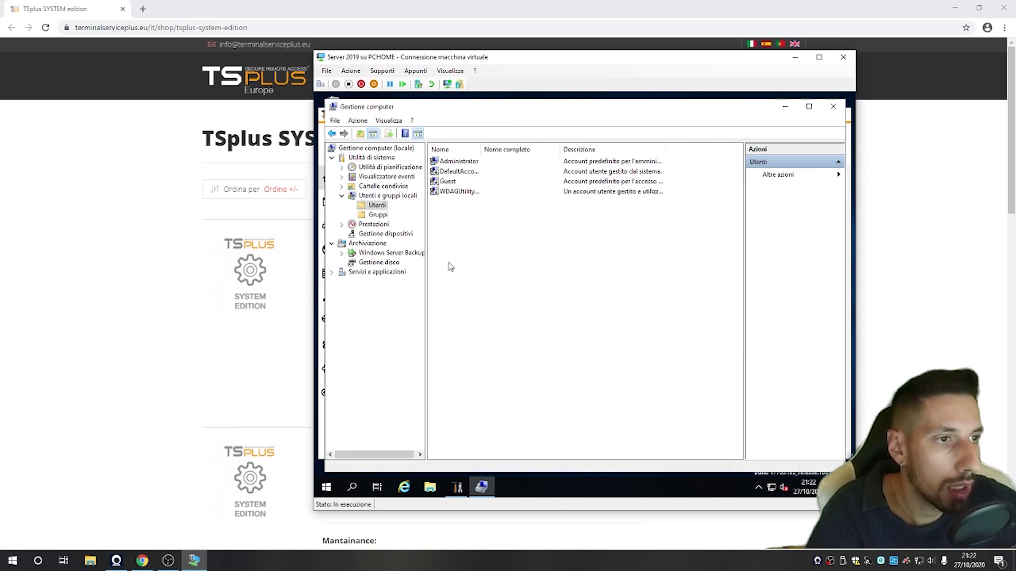
- Close Computer Management and return to the TSplus Admin Console
click(466, 164)
click(463, 240)
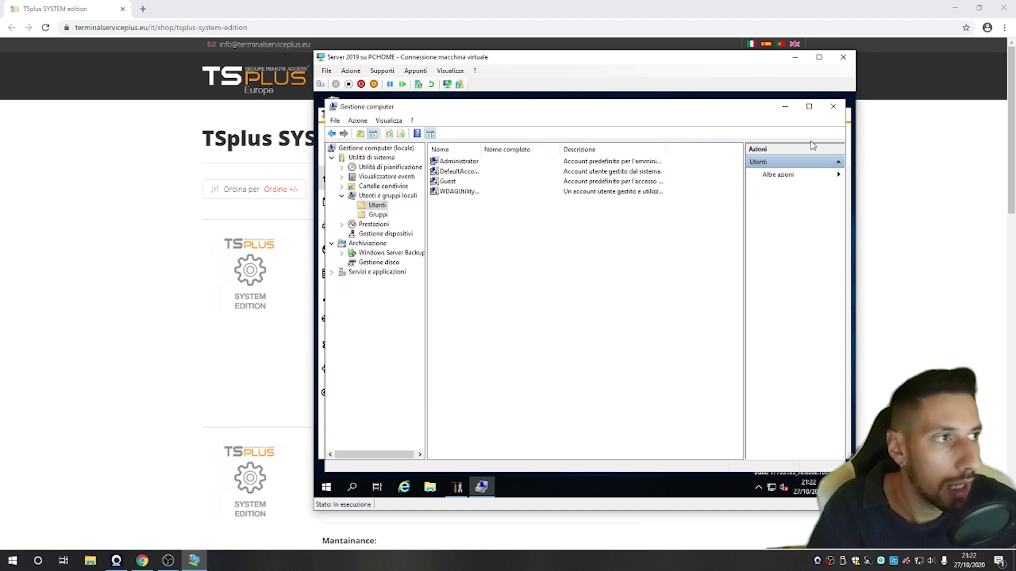
click(833, 106)
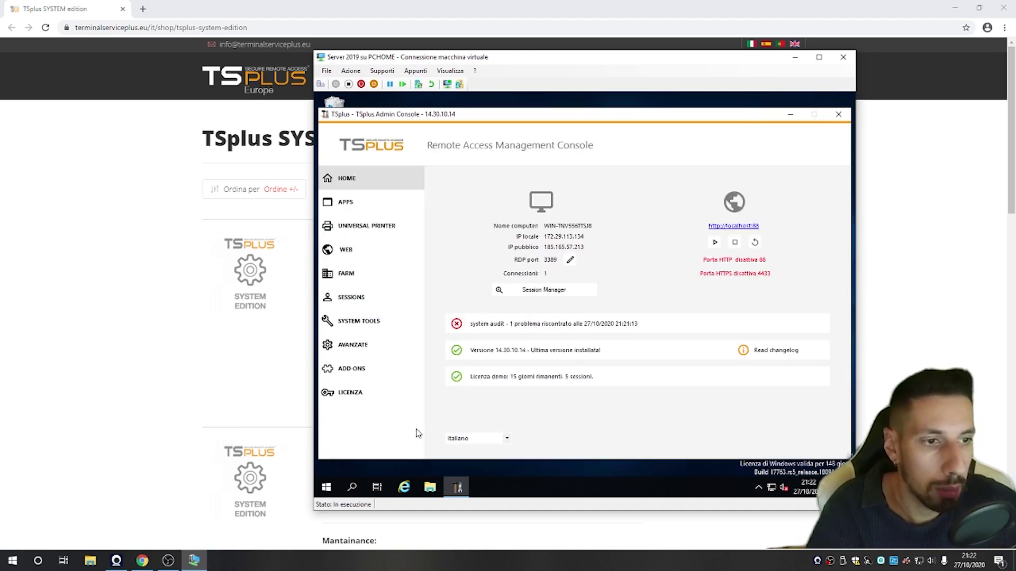
- Open a Command Prompt on the virtual machine and run ipconfig to read its IPv4 address
right_click(326, 487)
click(362, 439)
text(cmd)
key(Return)
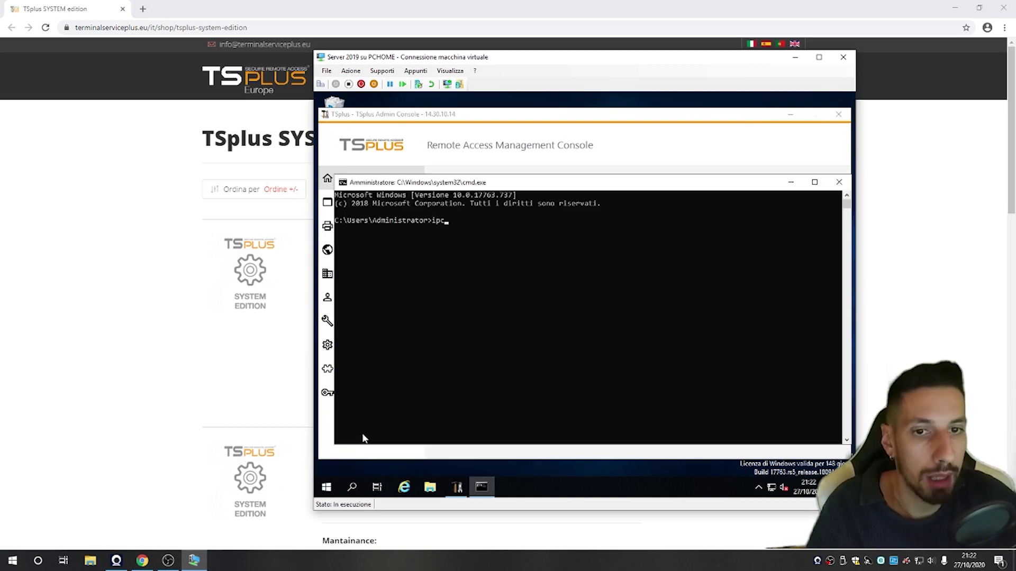
text(ipconfig)
key(Return)
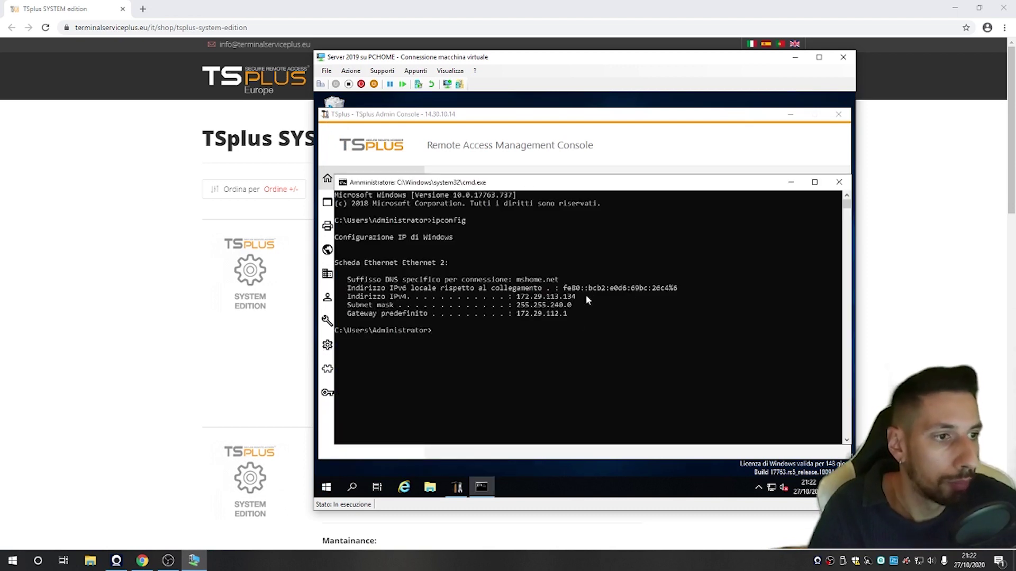
drag(586, 300, 514, 288)
click(513, 288)
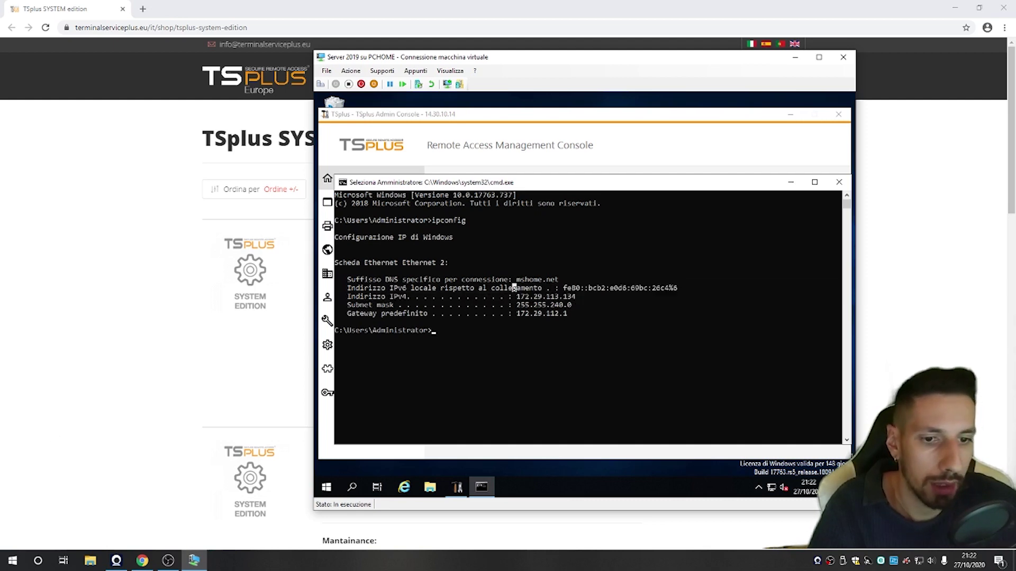
- Switch to Connessione Desktop remoto on the host computer and connect to 172.29.113.134
click(12, 561)
text(conn)
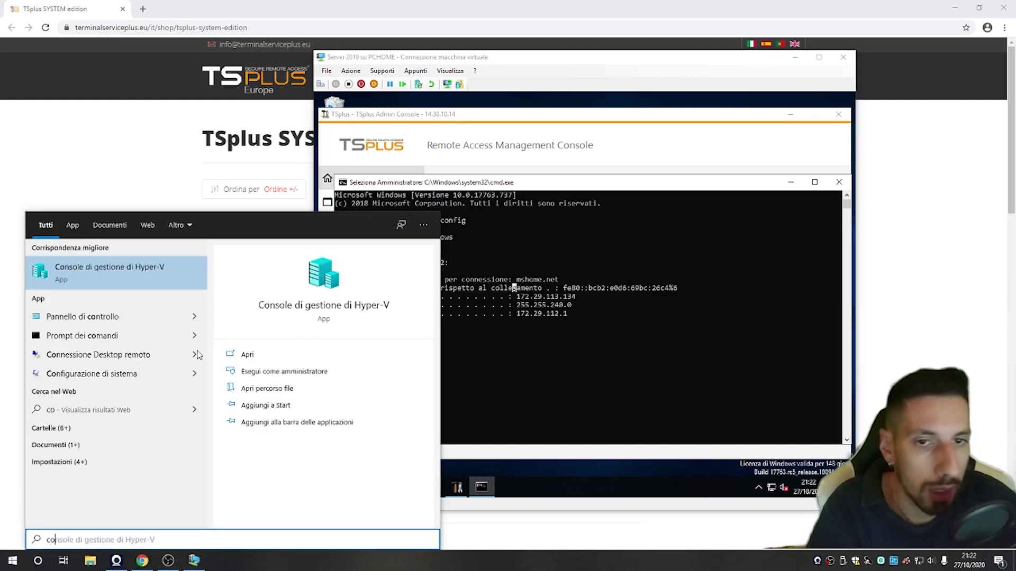
key(Return)
text(172.29.113.134)
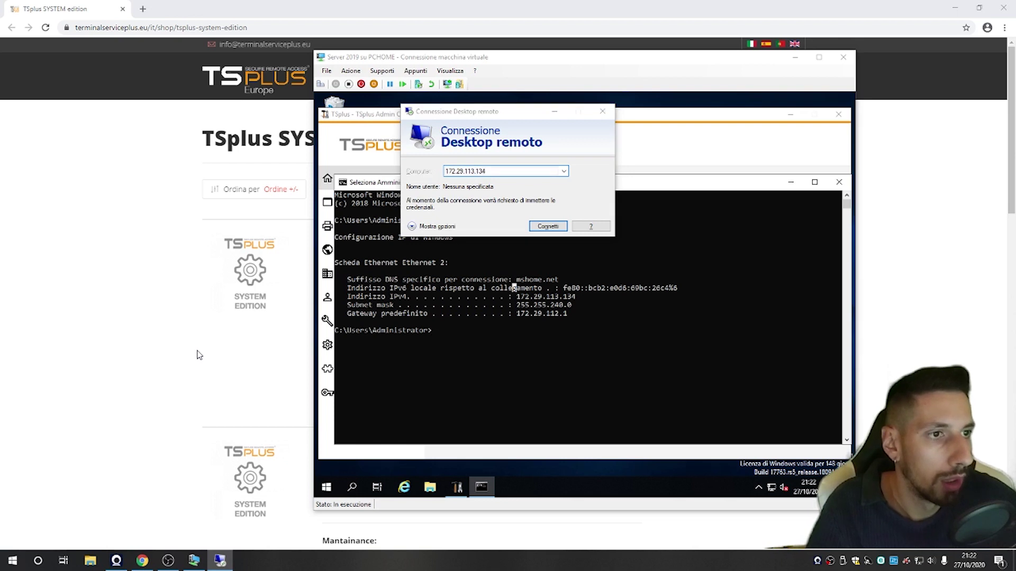
key(Return)
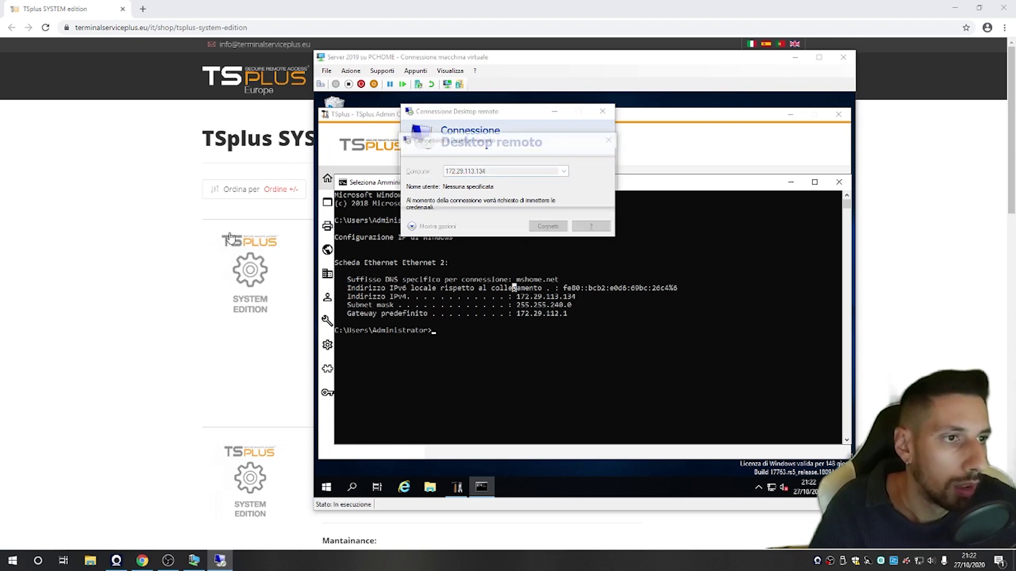
- Sign in to the remote session as administrator with the account password and proceed despite the certificate warning
text(administrator)
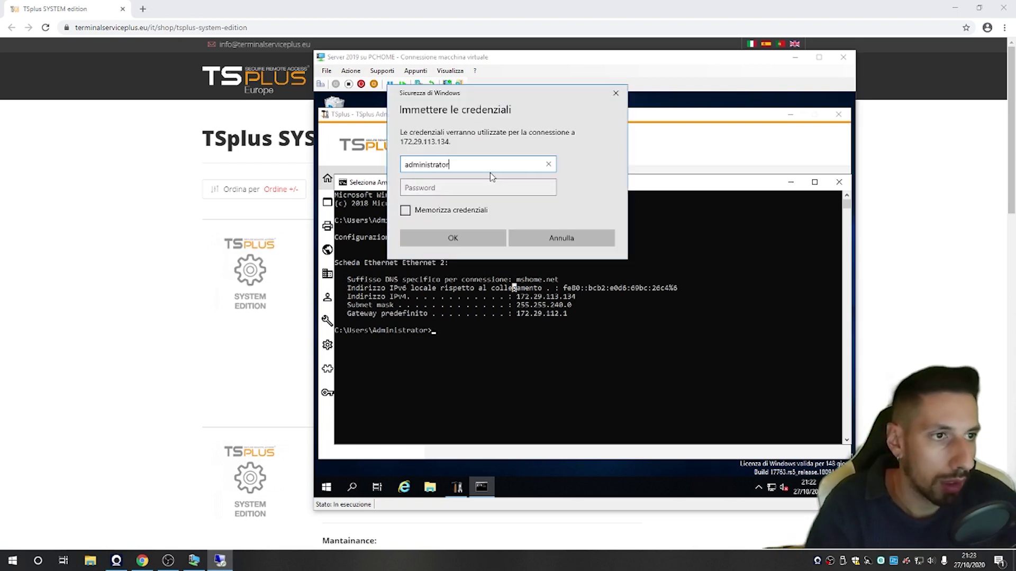
key(Tab)
text(•••••)
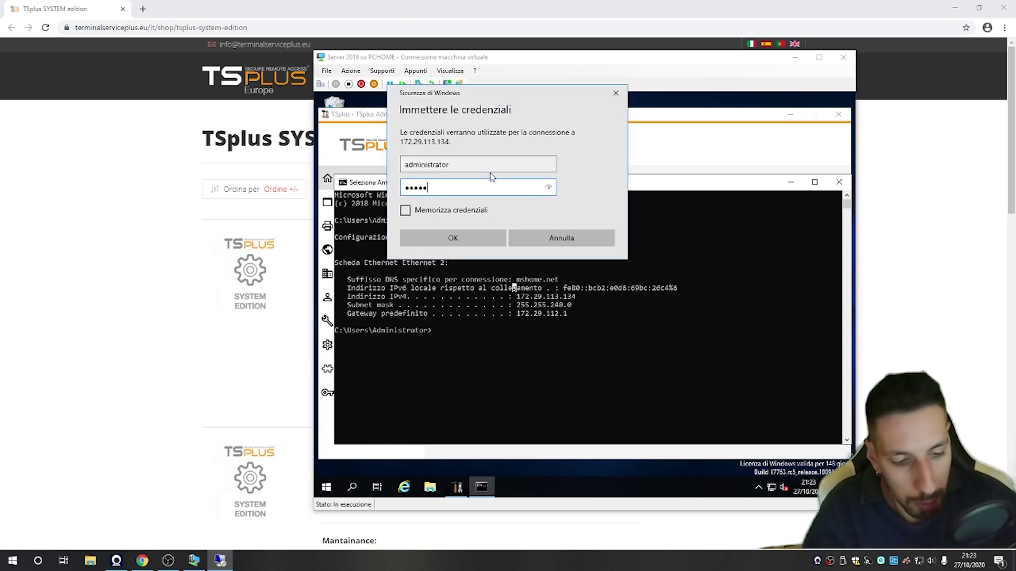
text(••••)
key(Return)
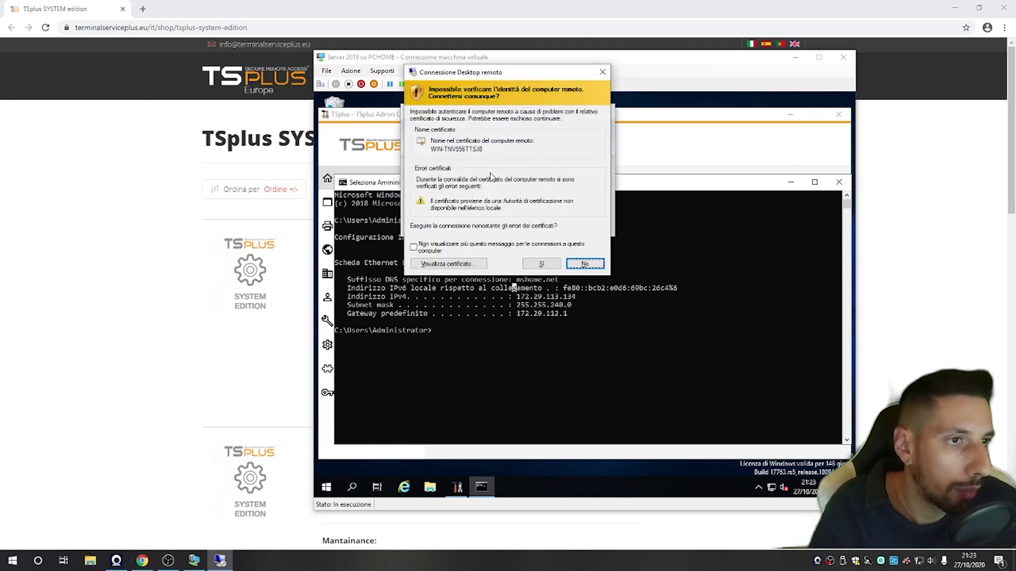
click(533, 264)
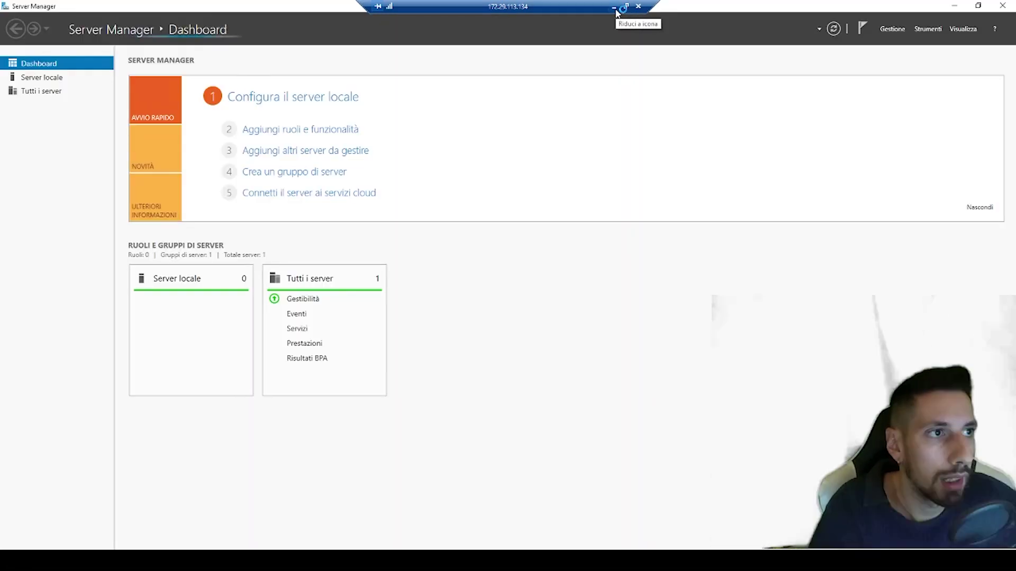
- Disconnect the remote desktop session to 172.29.113.134
click(614, 7)
click(231, 559)
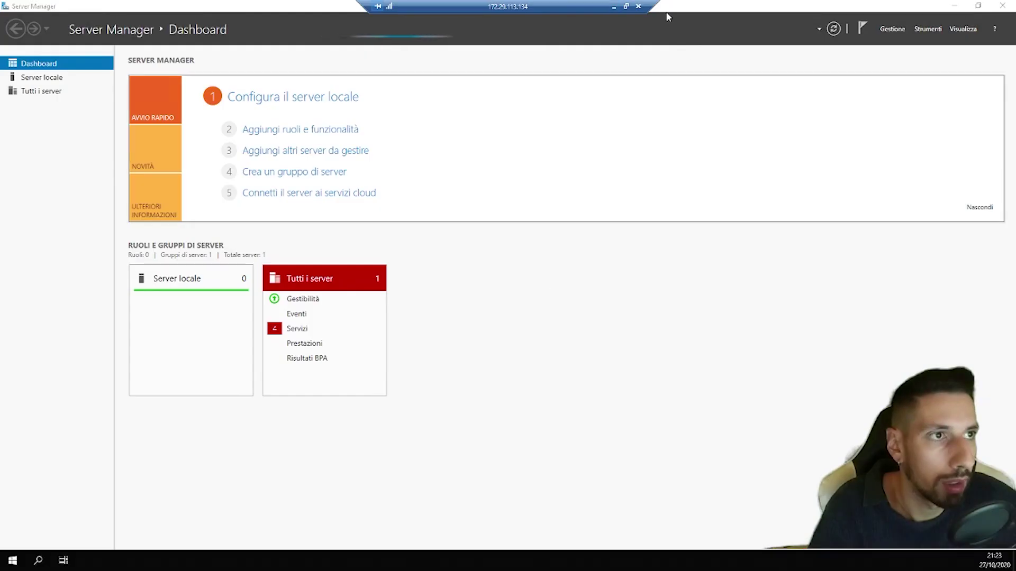
click(638, 7)
click(548, 303)
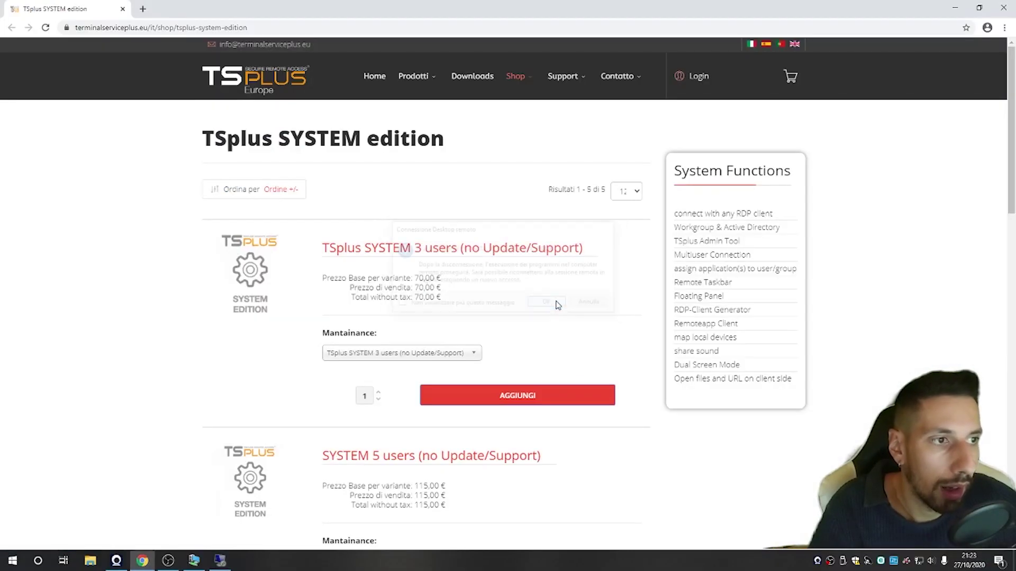
- Close the Command Prompt in the virtual machine and start the TSplus web server
click(194, 561)
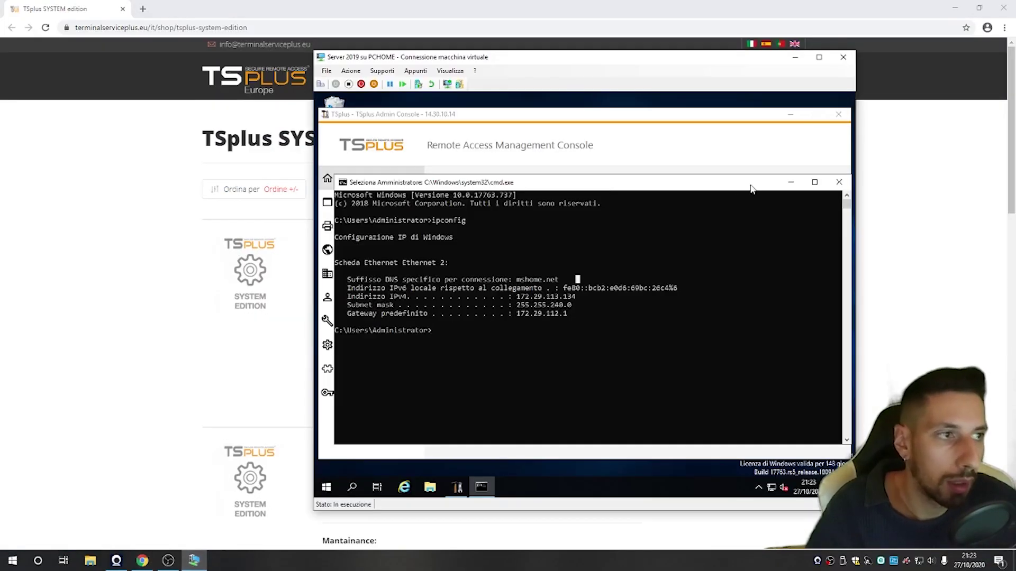
click(839, 182)
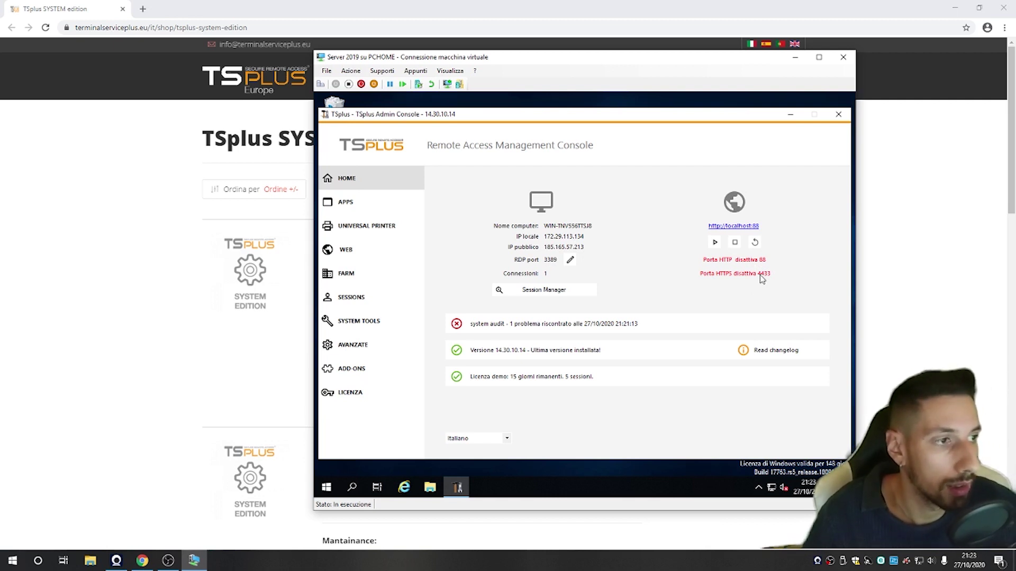
click(714, 242)
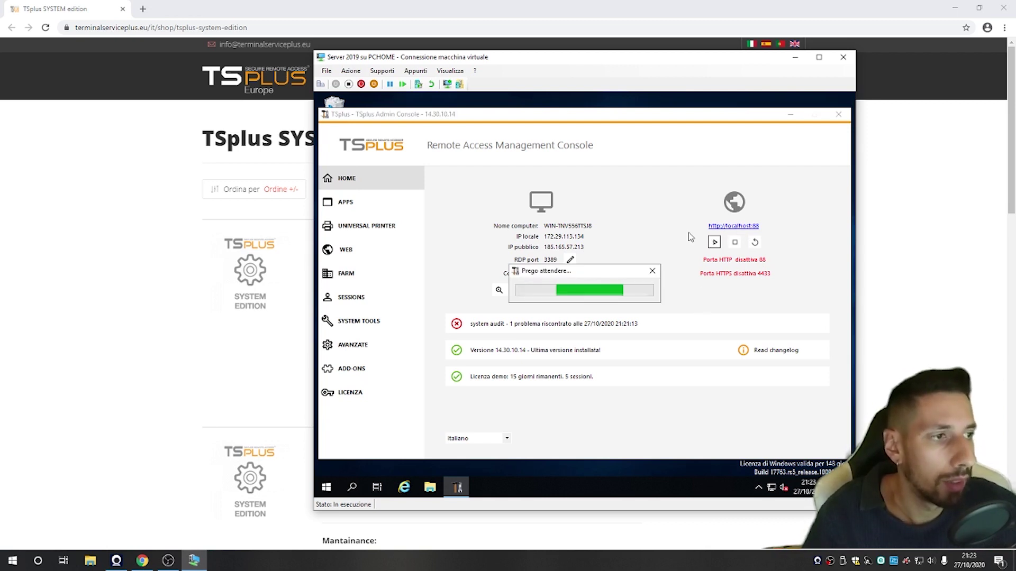
- Open a Command Prompt in the virtual machine and run ipconfig to check its IP address
right_click(327, 487)
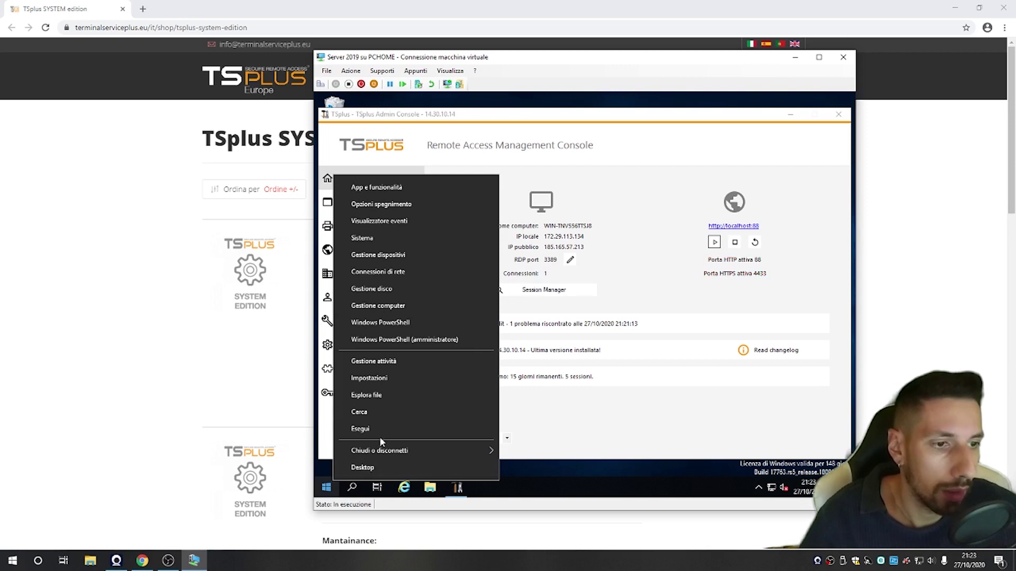
click(379, 436)
key(Return)
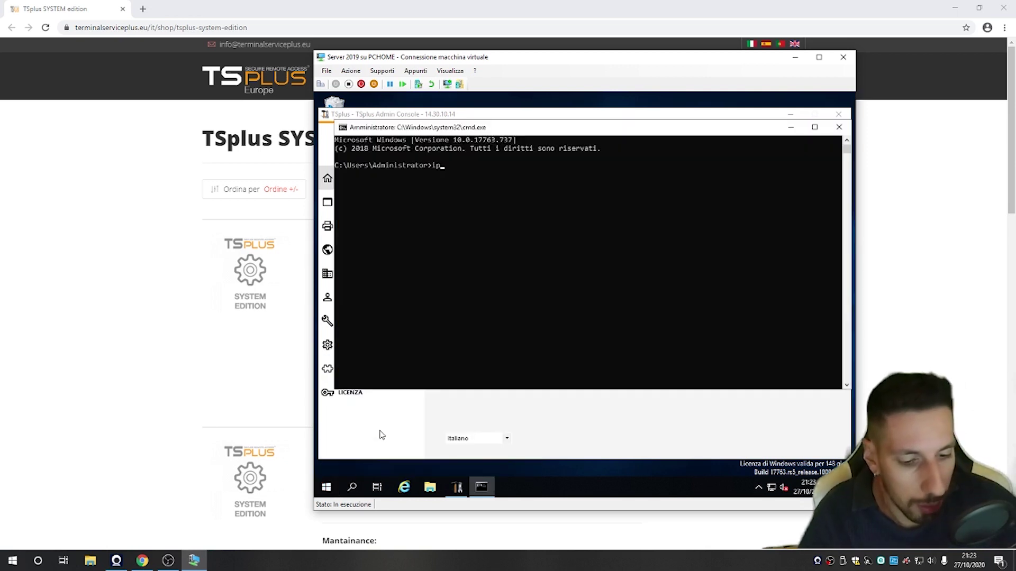
text(ipconfig)
key(Return)
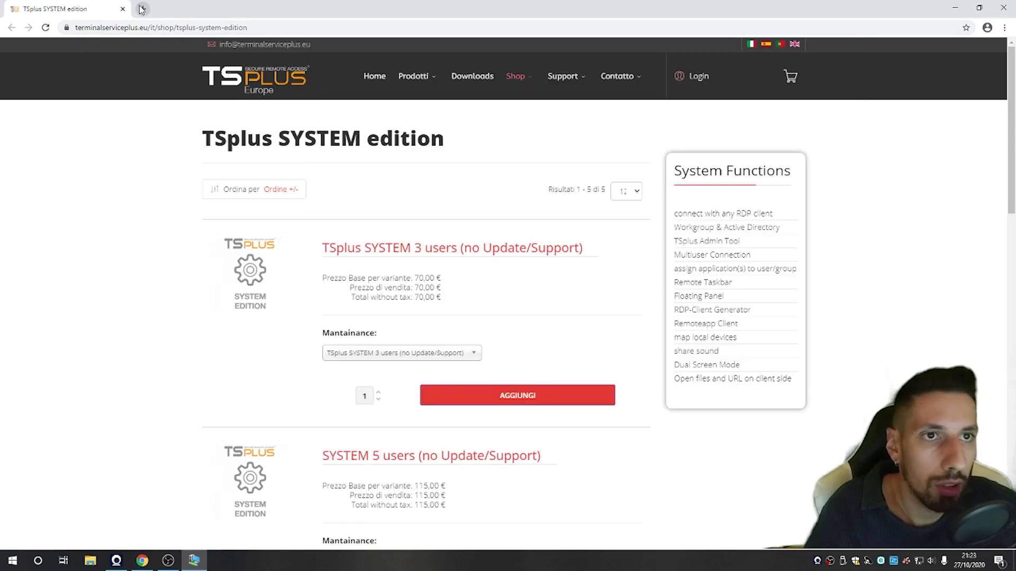
click(141, 9)
text(172.29.113.)
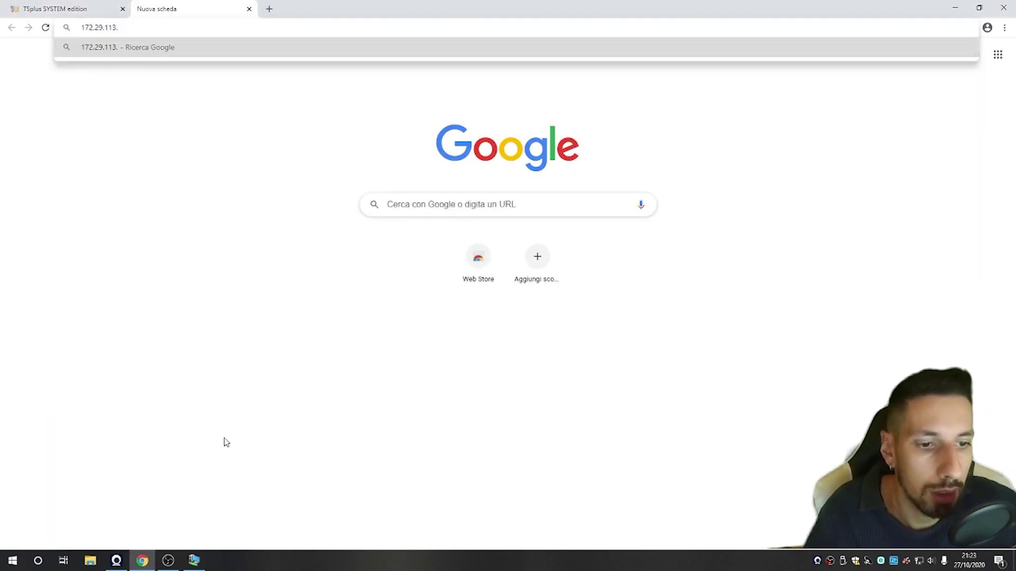
click(194, 560)
click(192, 29)
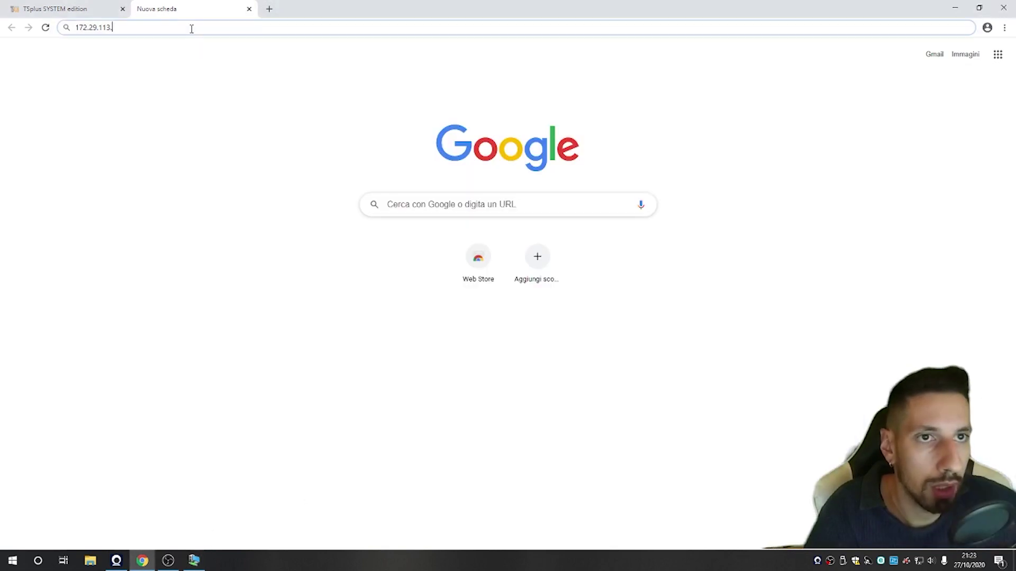
text(134)
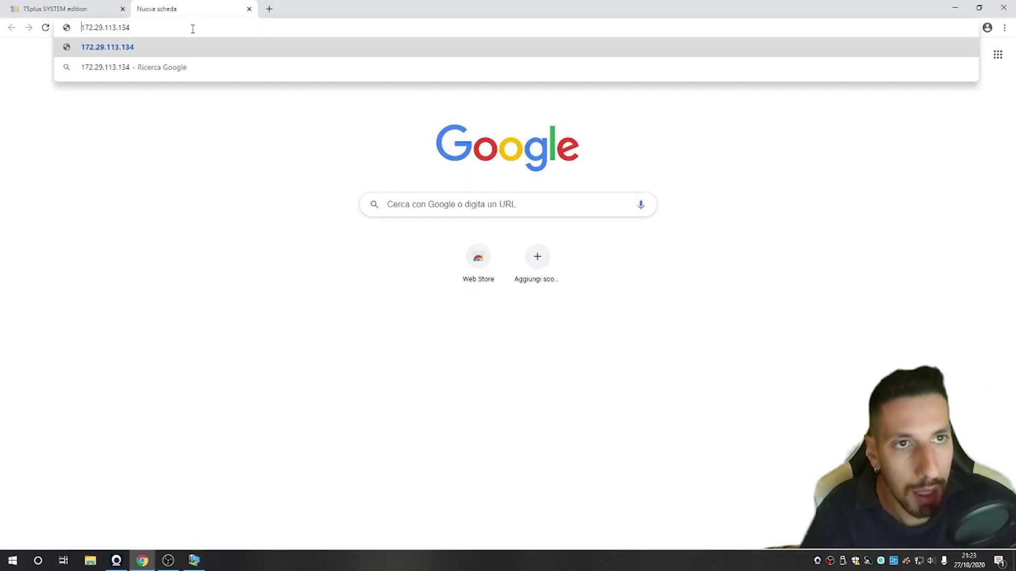
key(Home)
text(http://)
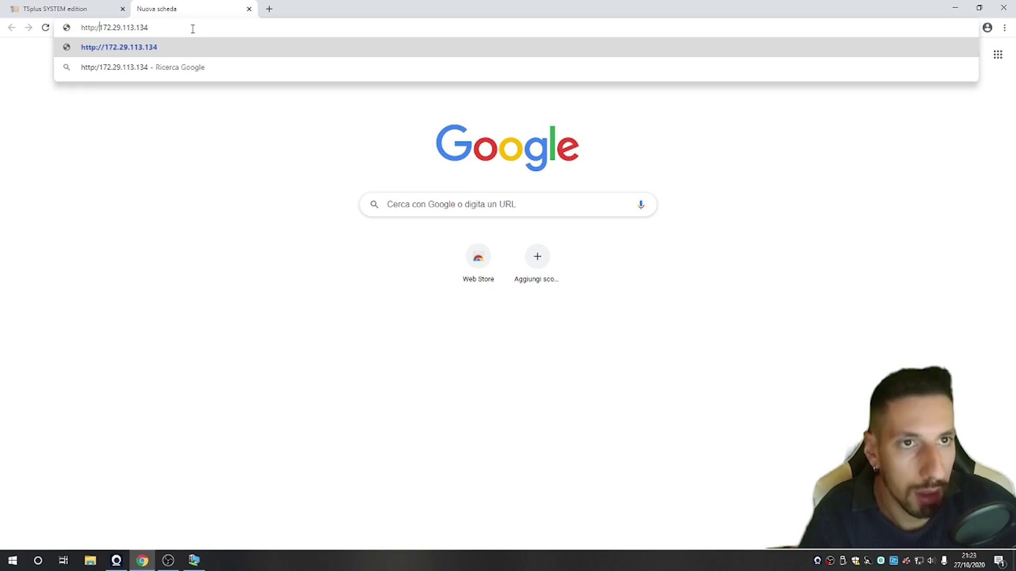
text(:)
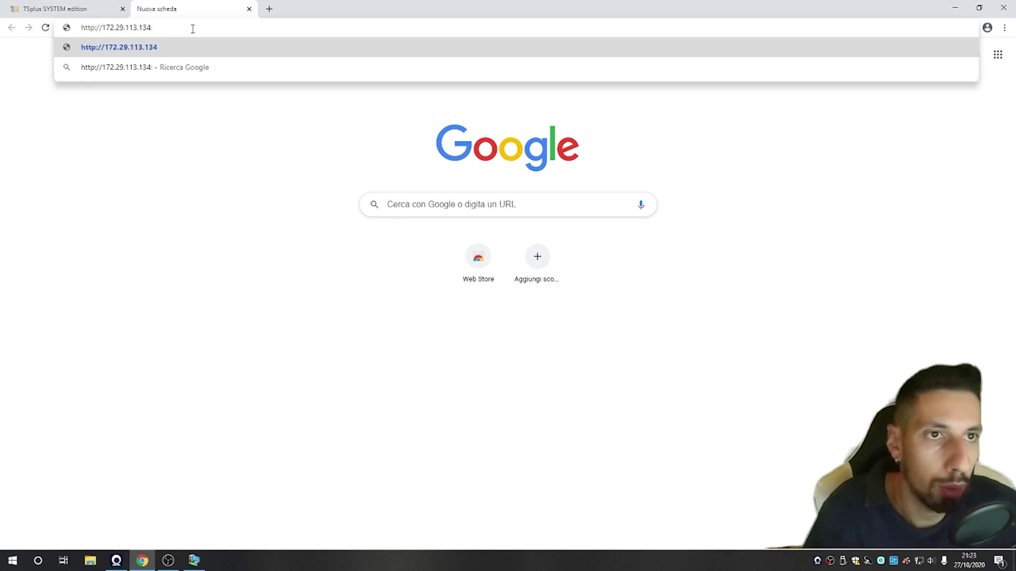
text(4433)
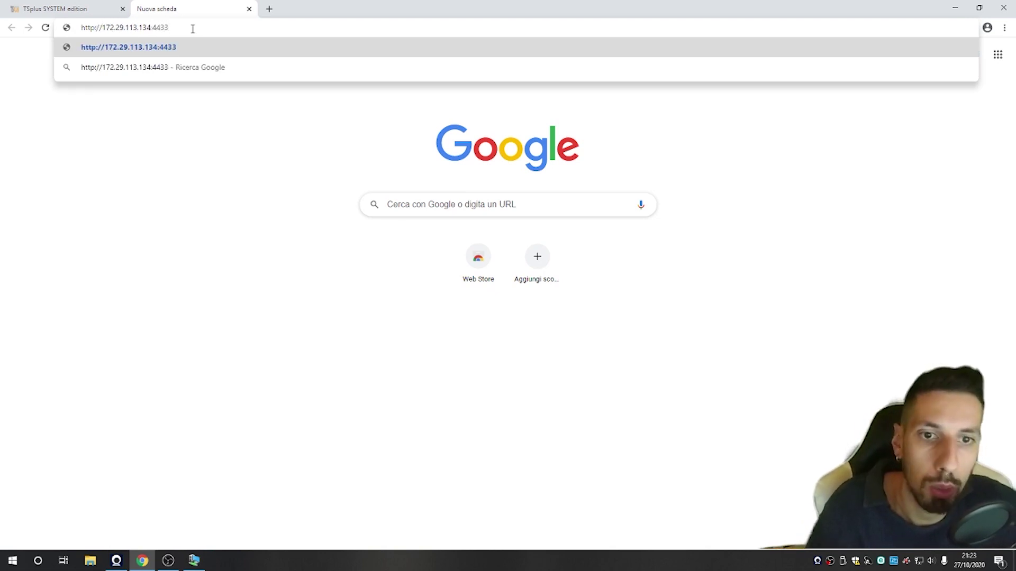
key(Return)
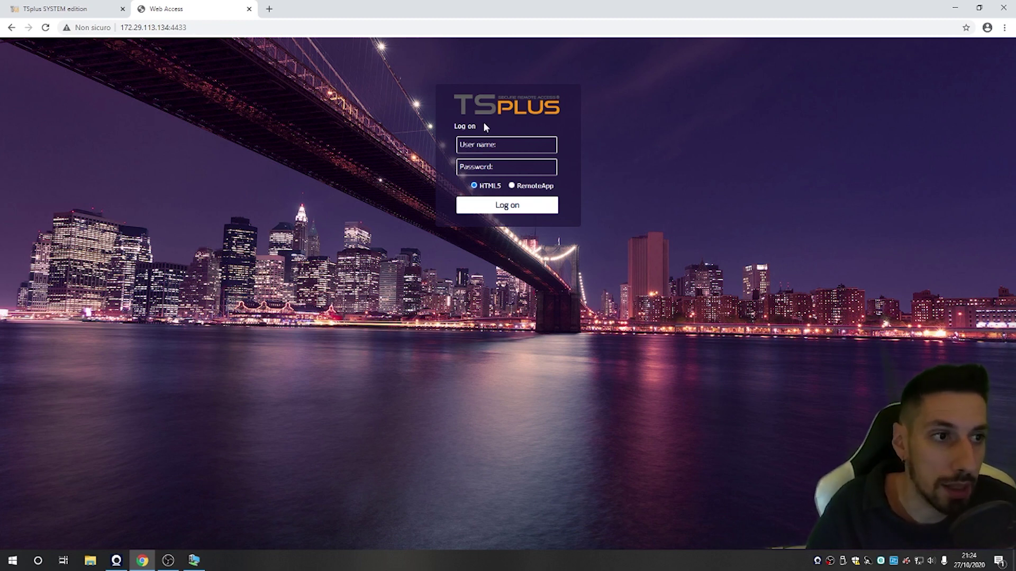
- Minimize the virtual machine's Command Prompt and compare the Web Access port with the active ports in the TSplus Admin Console
click(157, 28)
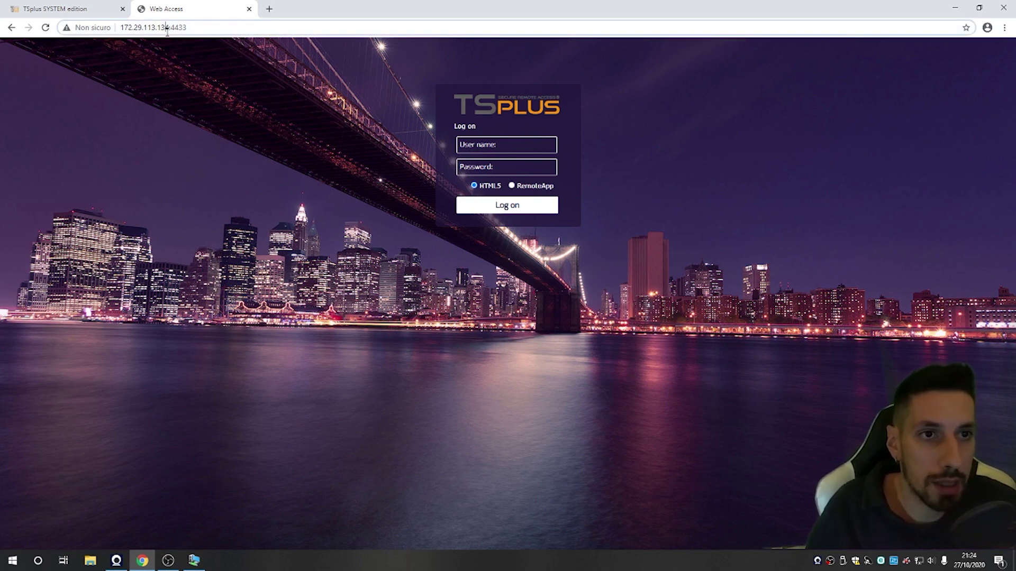
mouse_move(134, 26)
mouse_down()
mouse_move(186, 27)
mouse_move(141, 28)
mouse_up()
click(123, 29)
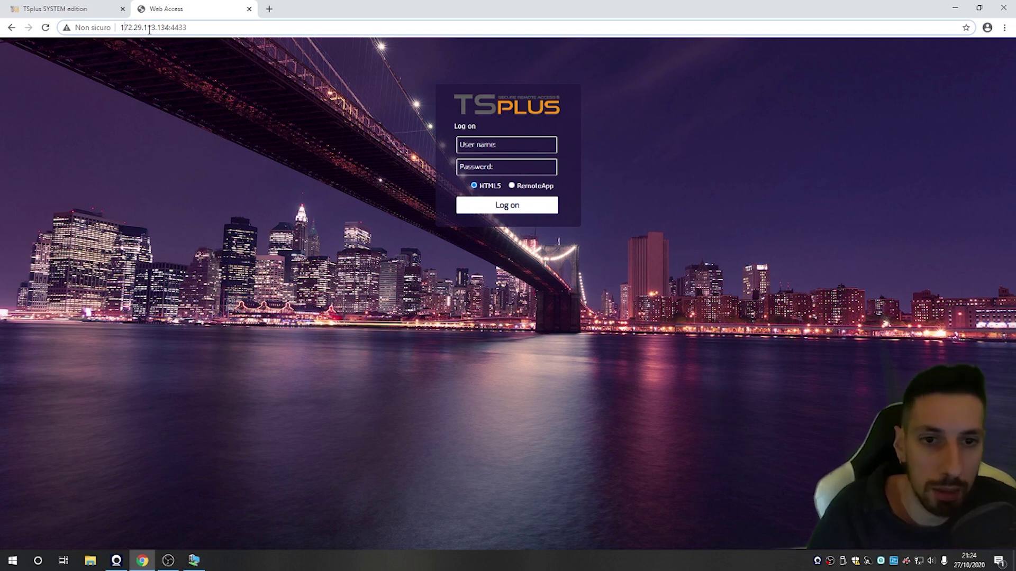
double_click(180, 26)
click(183, 28)
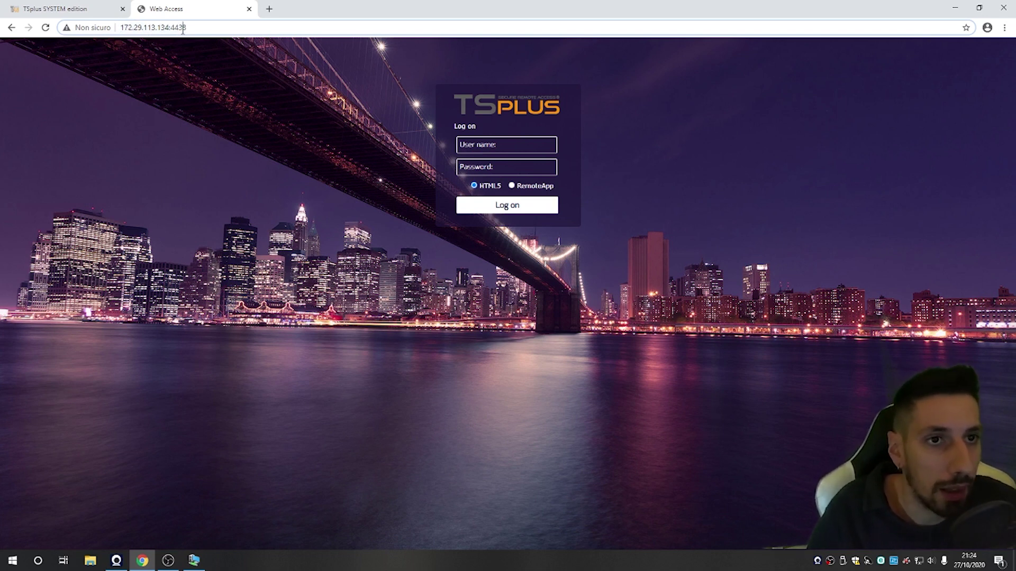
click(194, 561)
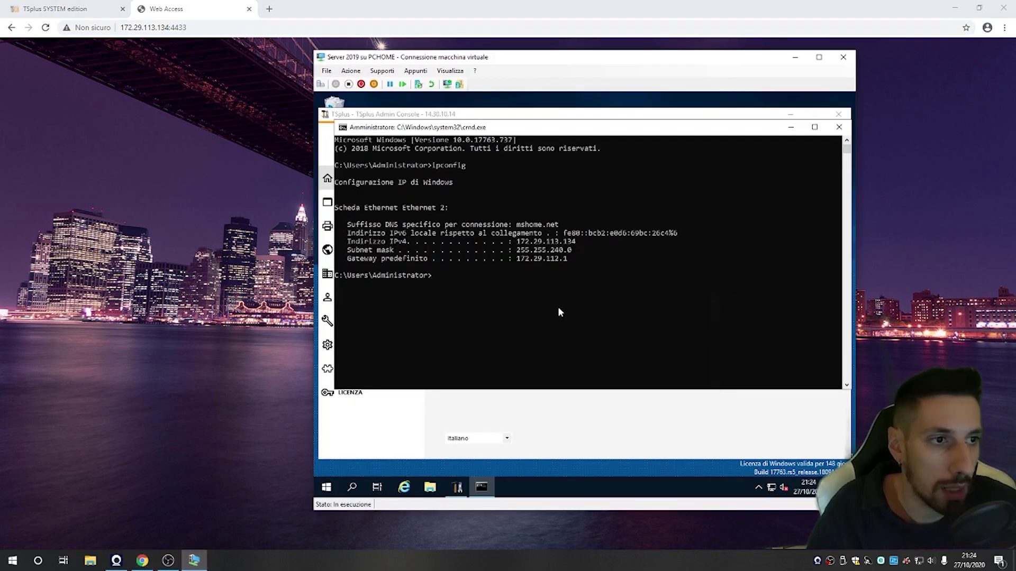
click(791, 127)
click(194, 560)
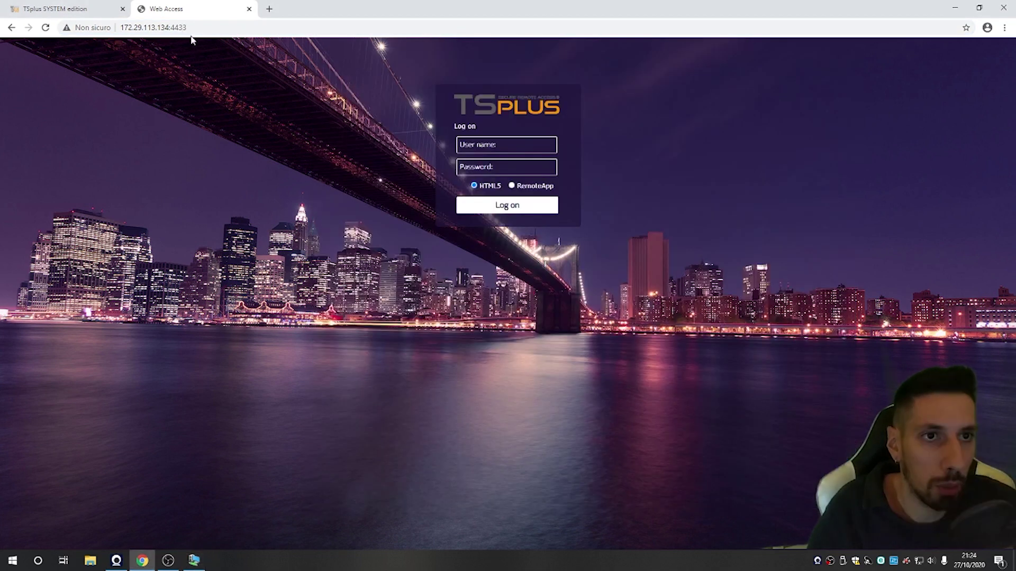
- Examine the server IP address and port within the Web Access page's full URL
click(137, 26)
click(116, 27)
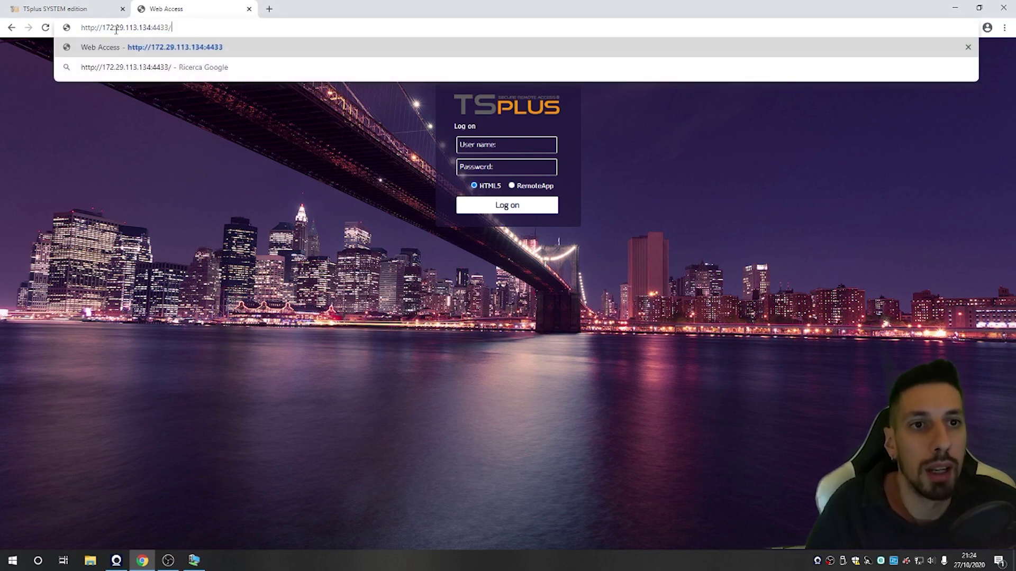
drag(101, 27, 151, 26)
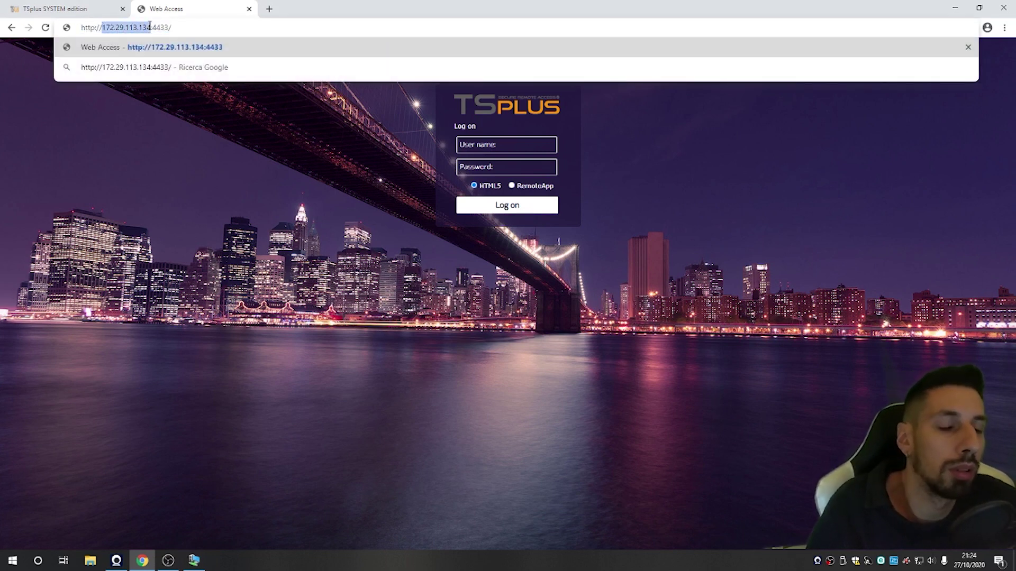
click(158, 27)
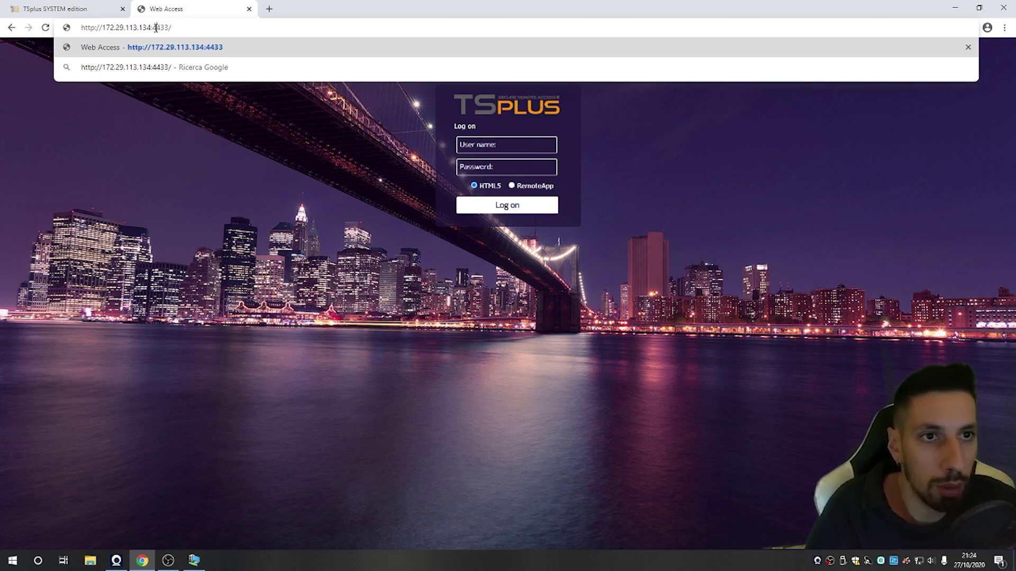
click(237, 164)
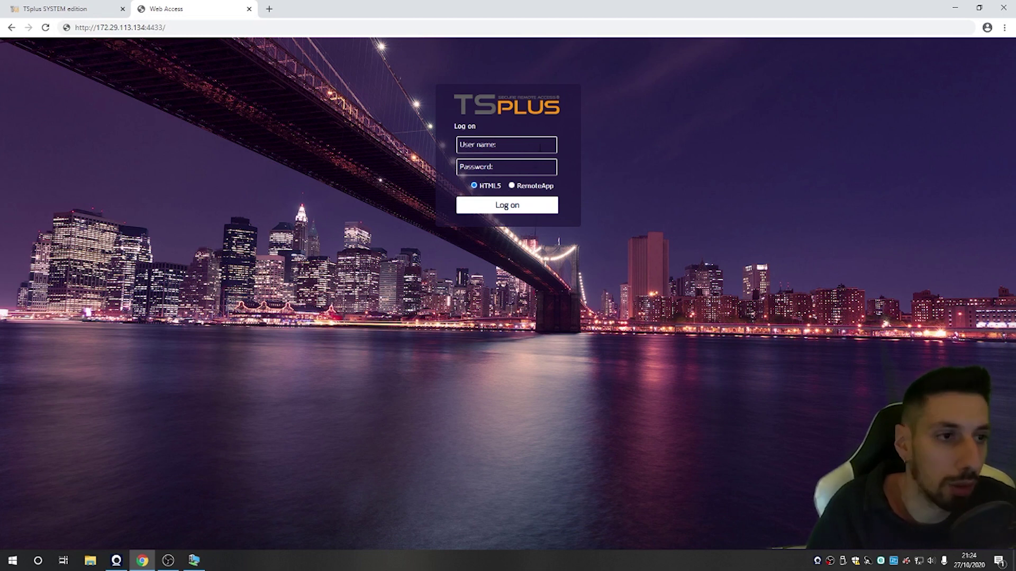
- Log on to TSplus Web Access in HTML5 mode as administrator with the account password
click(501, 144)
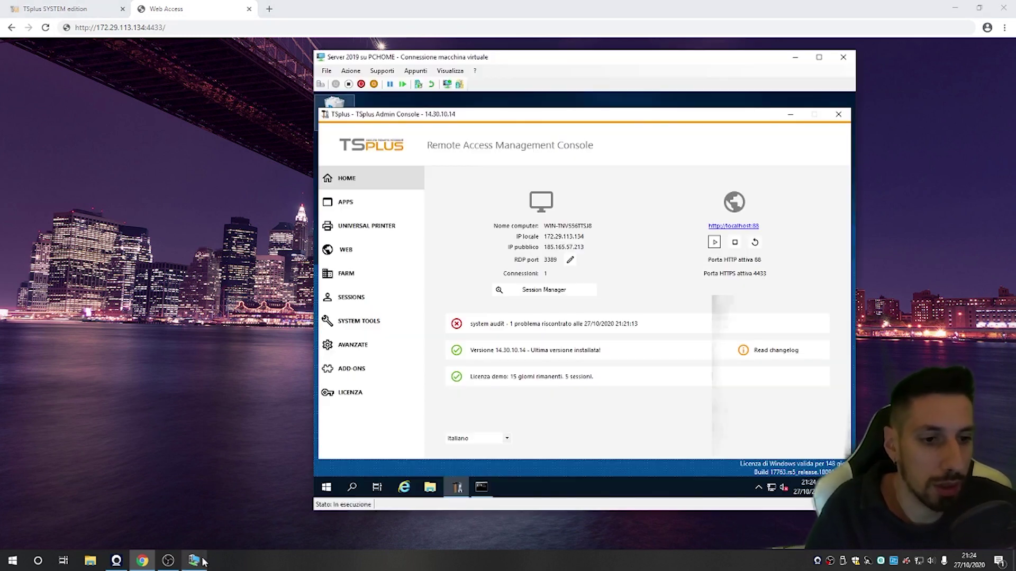
click(195, 560)
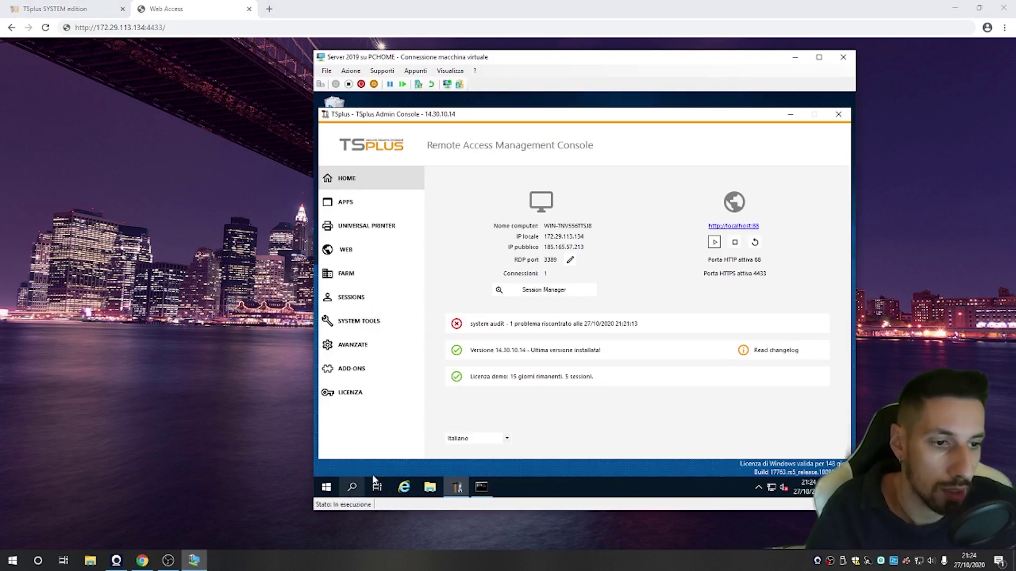
click(256, 214)
click(519, 145)
text(ad)
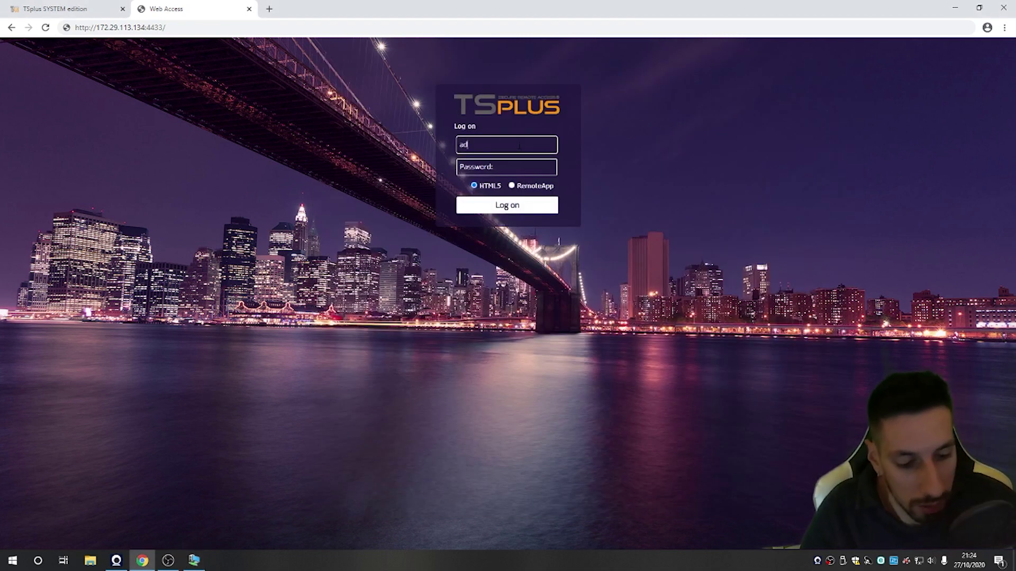
text(ministrator)
key(Tab)
text(*)
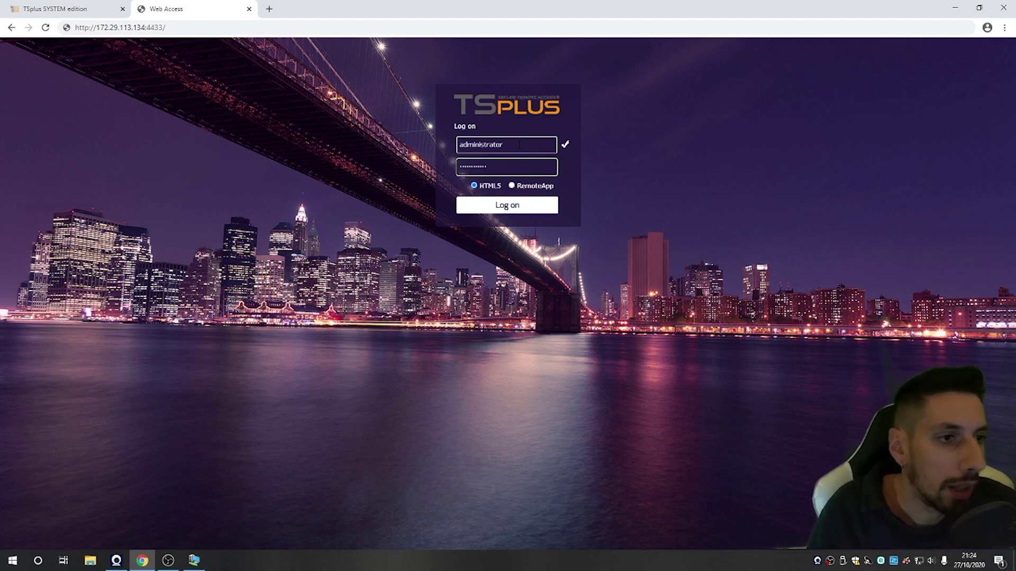
click(529, 210)
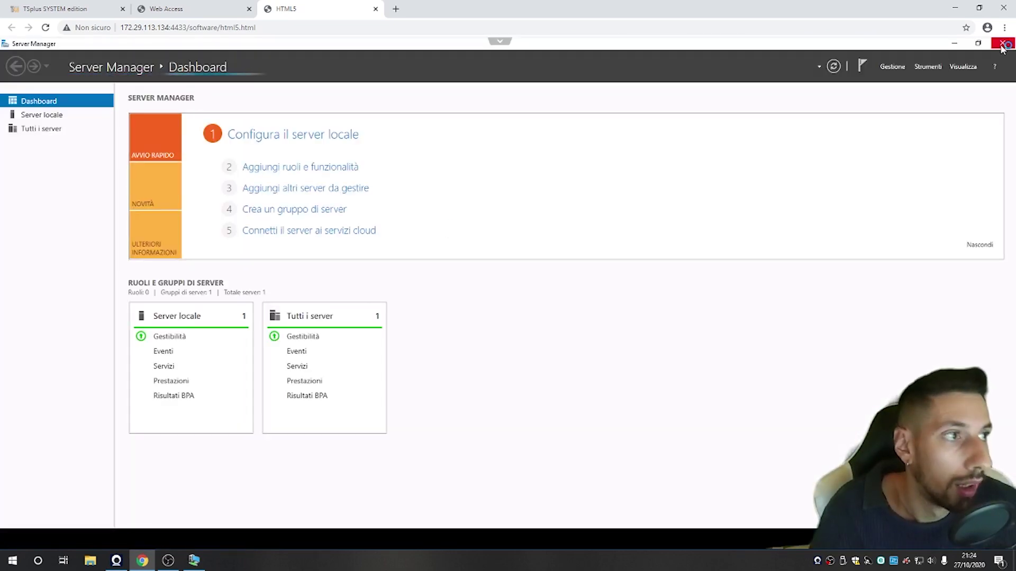
- Close Server Manager in the HTML5 session, view the contents of Disco locale (C:), and close File Explorer
click(1002, 42)
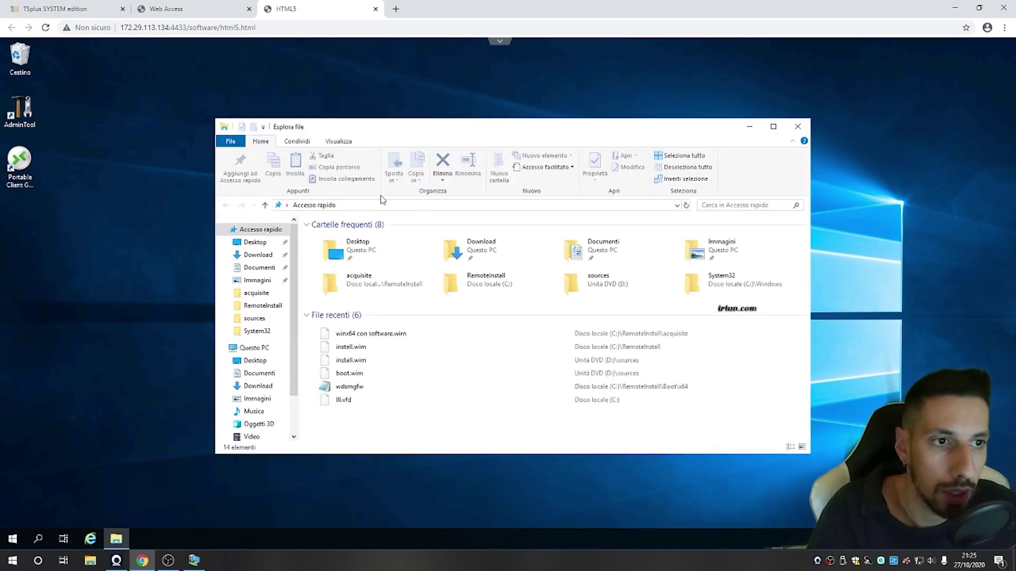
click(255, 348)
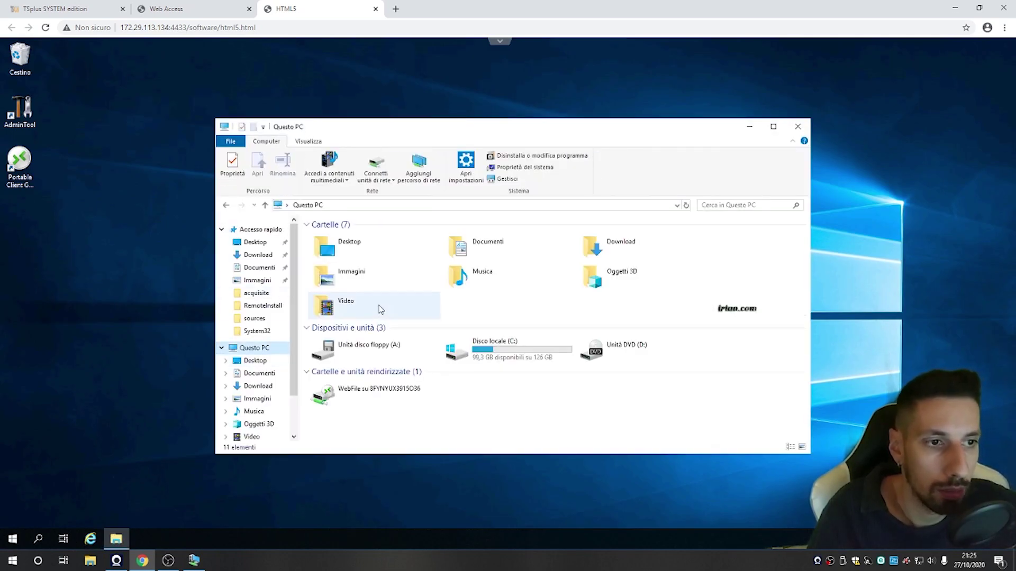
double_click(507, 356)
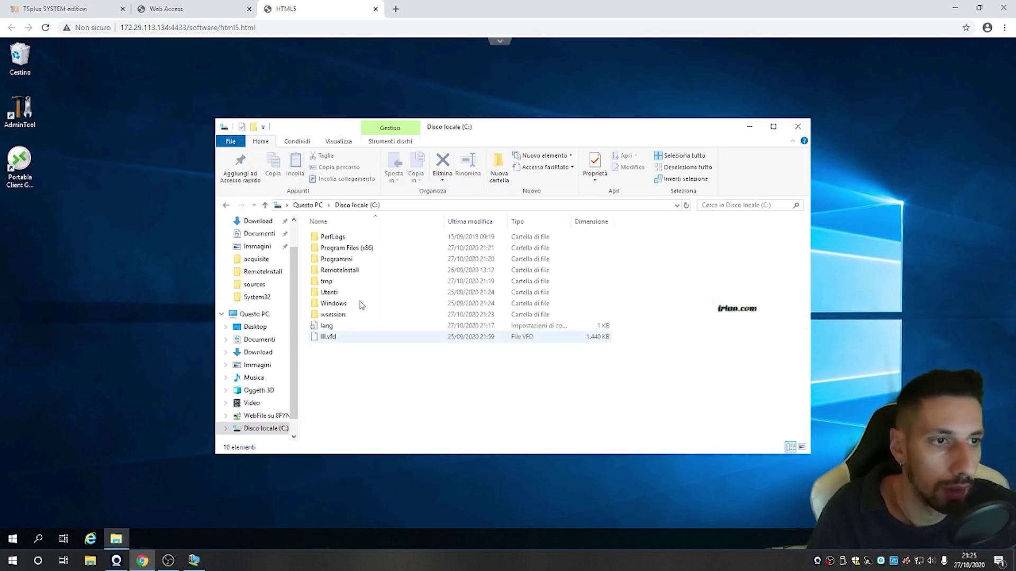
click(798, 127)
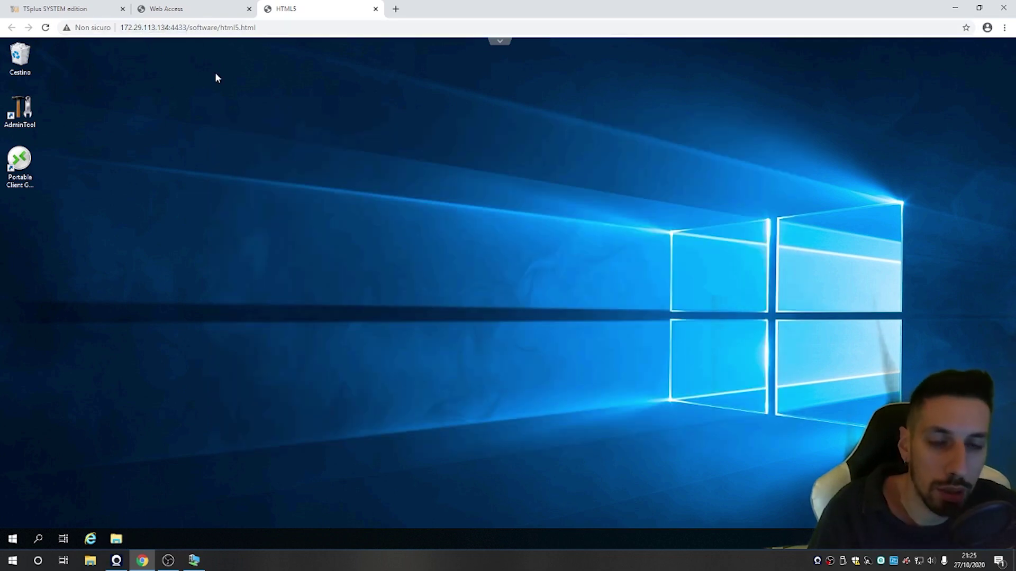
- Review the web server ports in the TSplus Admin Console against the address of the HTML5 session
click(176, 12)
click(285, 8)
click(194, 561)
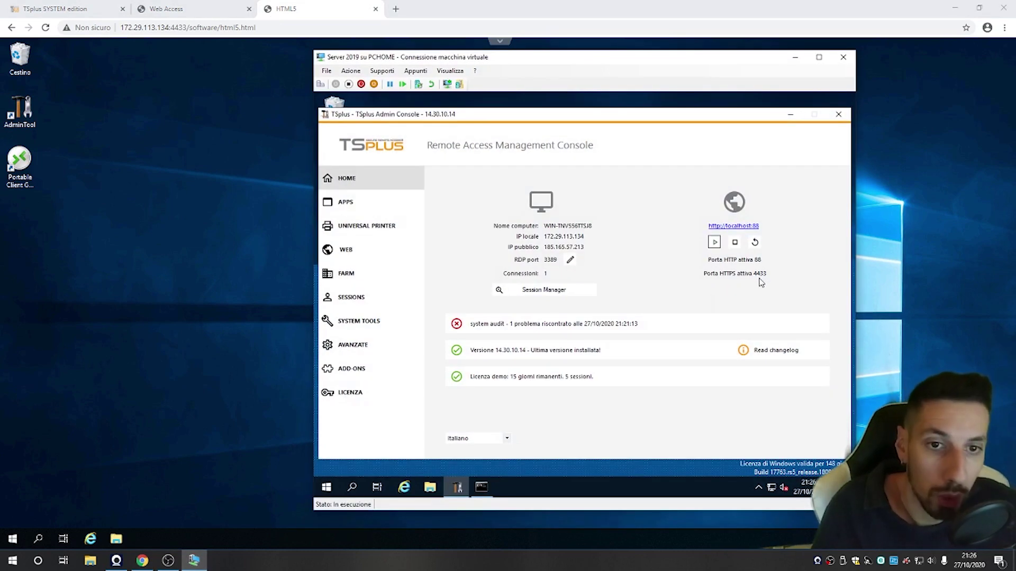
click(129, 156)
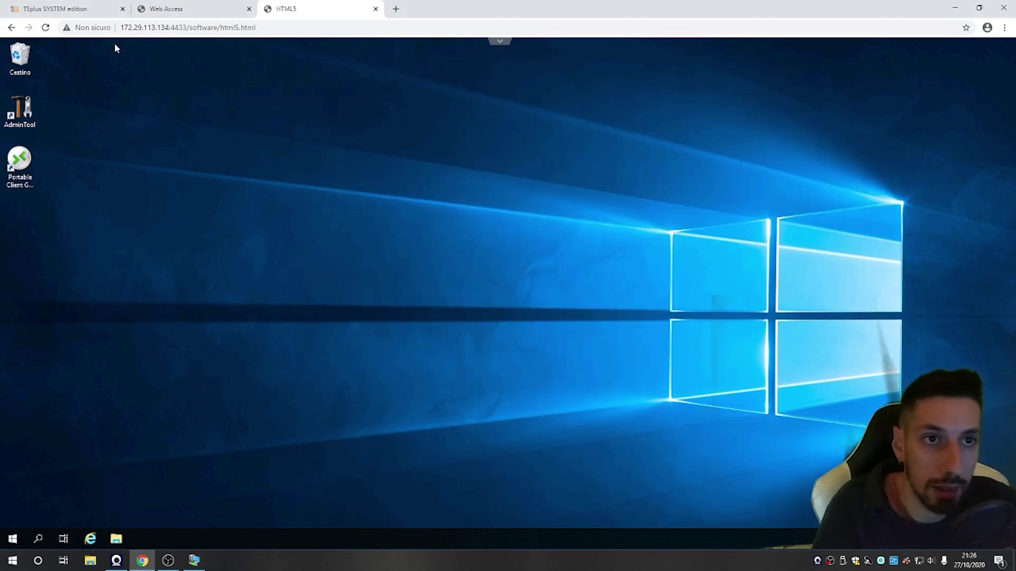
click(133, 29)
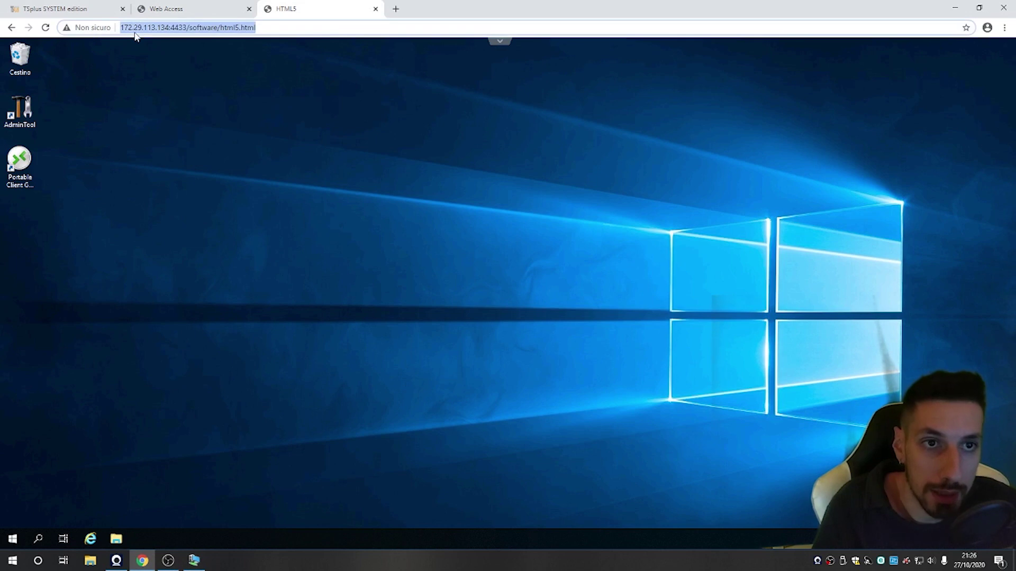
click(170, 27)
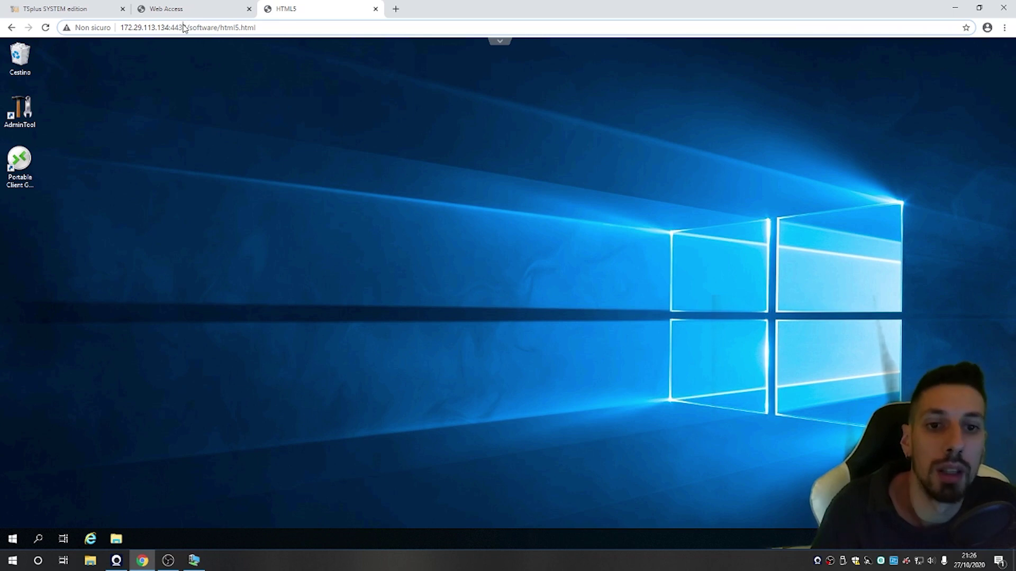
click(247, 139)
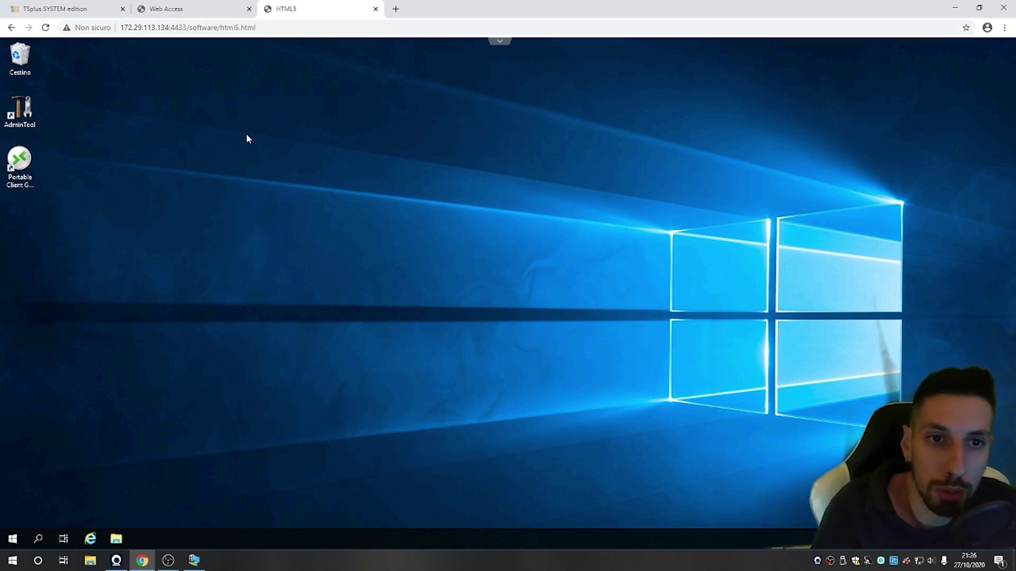
- Open File Explorer in the HTML5 session and show the drives under Questo PC
click(115, 539)
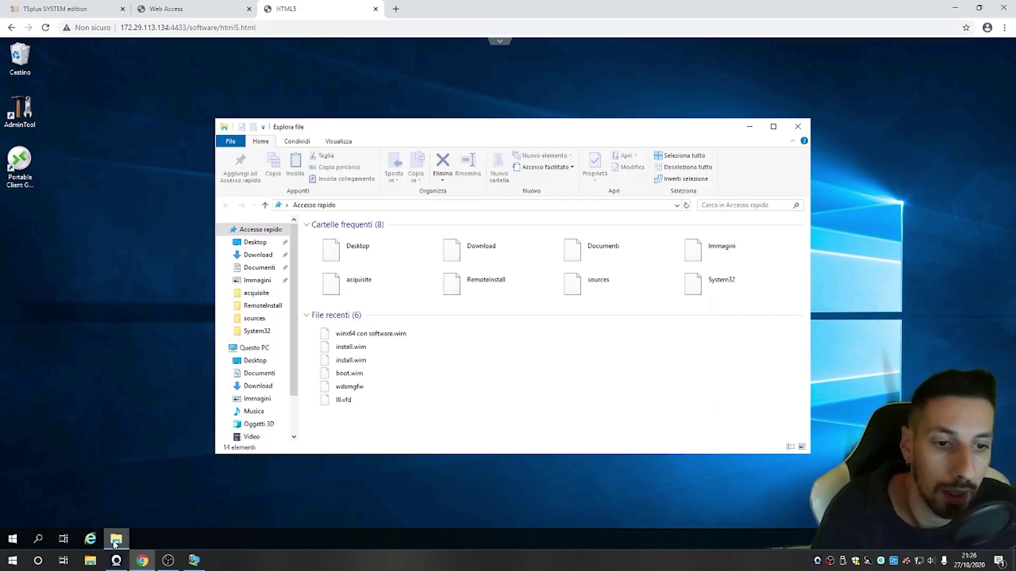
click(255, 348)
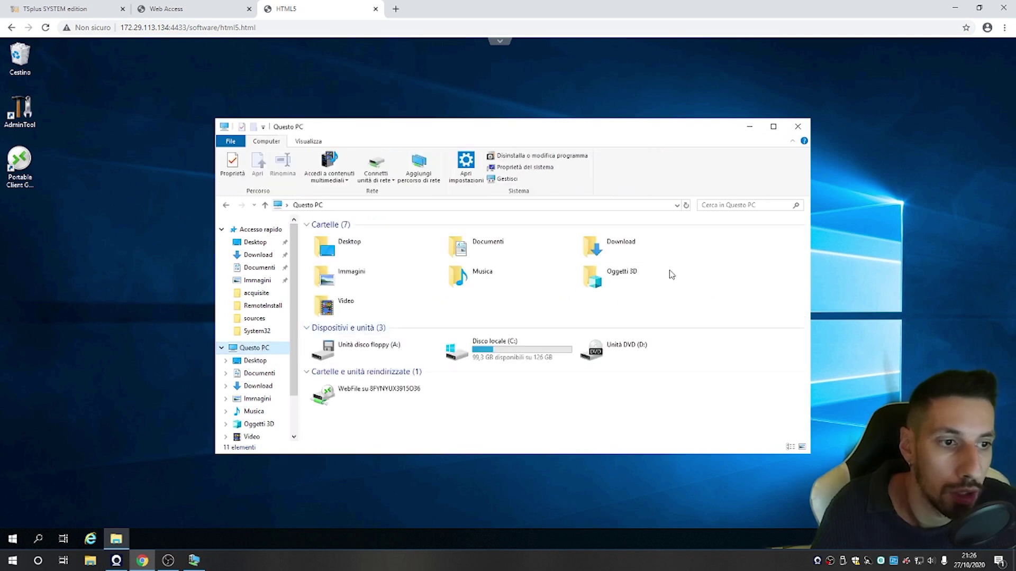
- Close File Explorer in the HTML5 session and move the session's browser tab ahead of the other tabs
click(797, 126)
drag(286, 8, 32, 8)
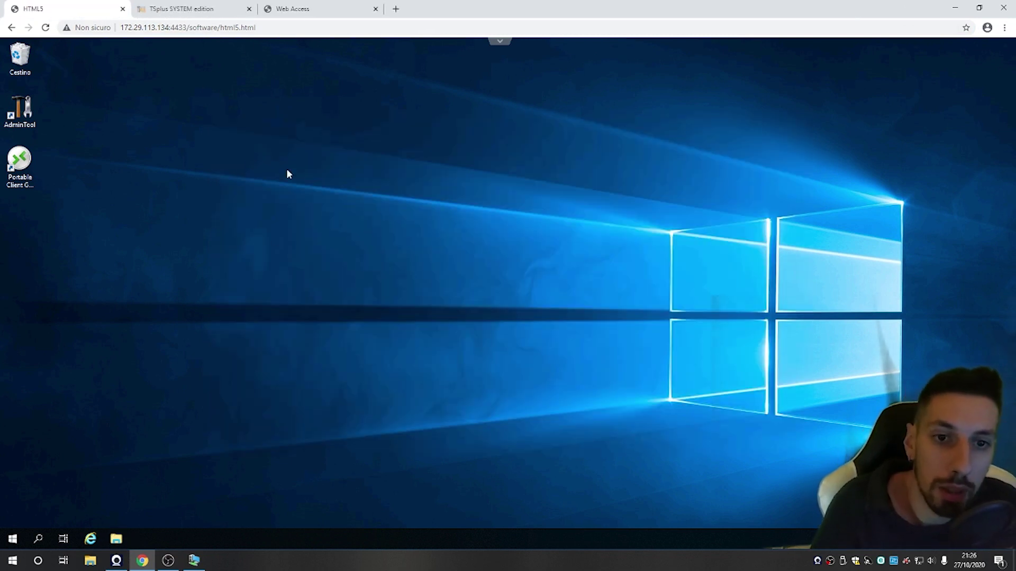
- Review the MOBILE&WEB edition offers in the TSplus shop and check the Admin Console home page in the virtual machine
click(178, 8)
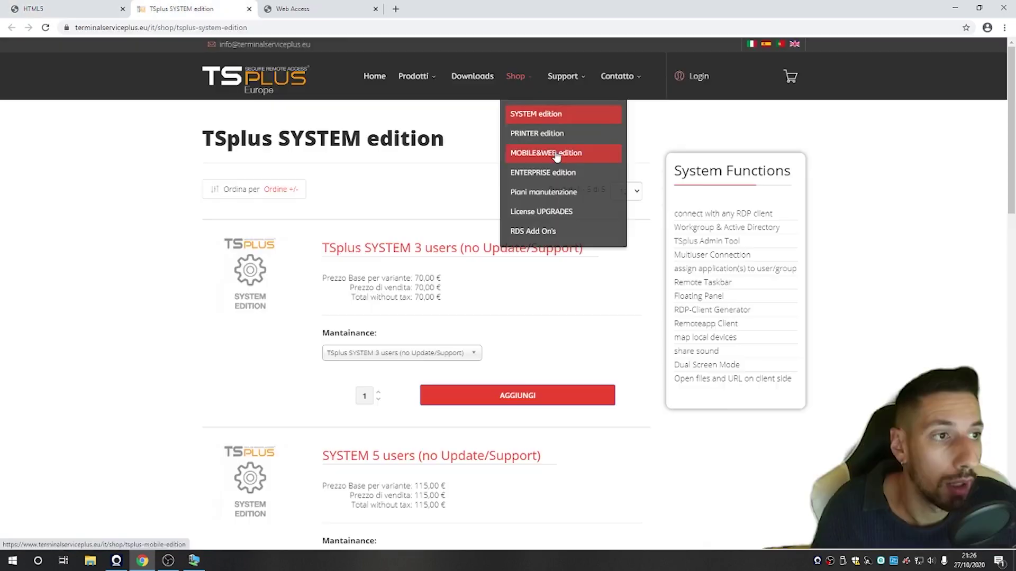
click(565, 156)
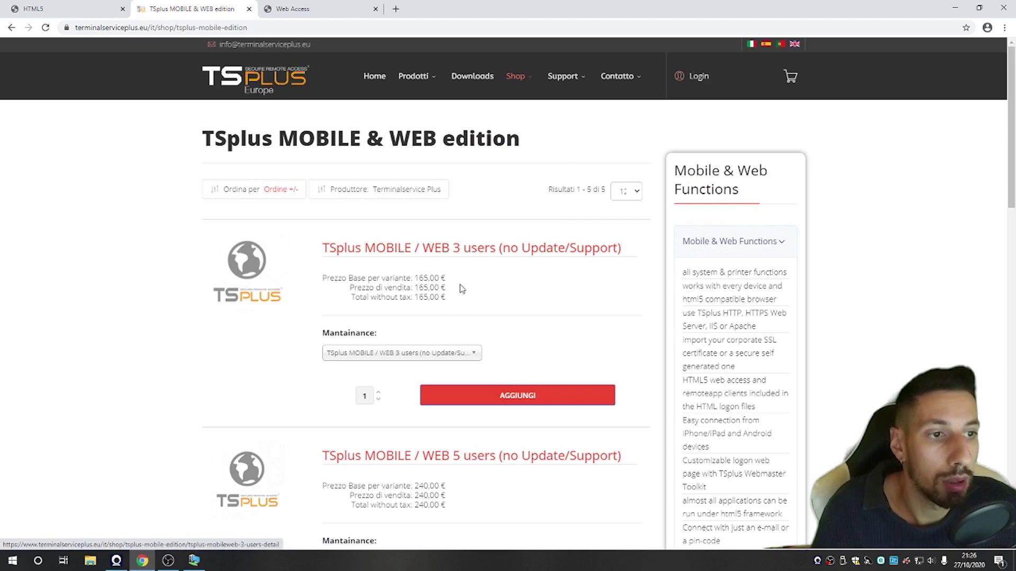
drag(462, 298, 449, 276)
click(462, 288)
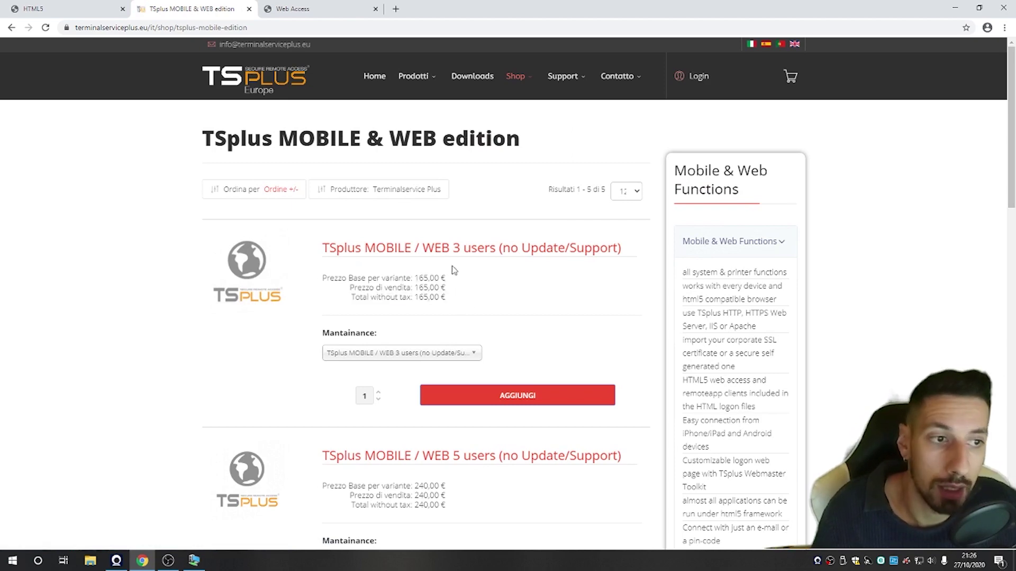
scroll(547, 328, down, 5)
scroll(493, 402, up, 5)
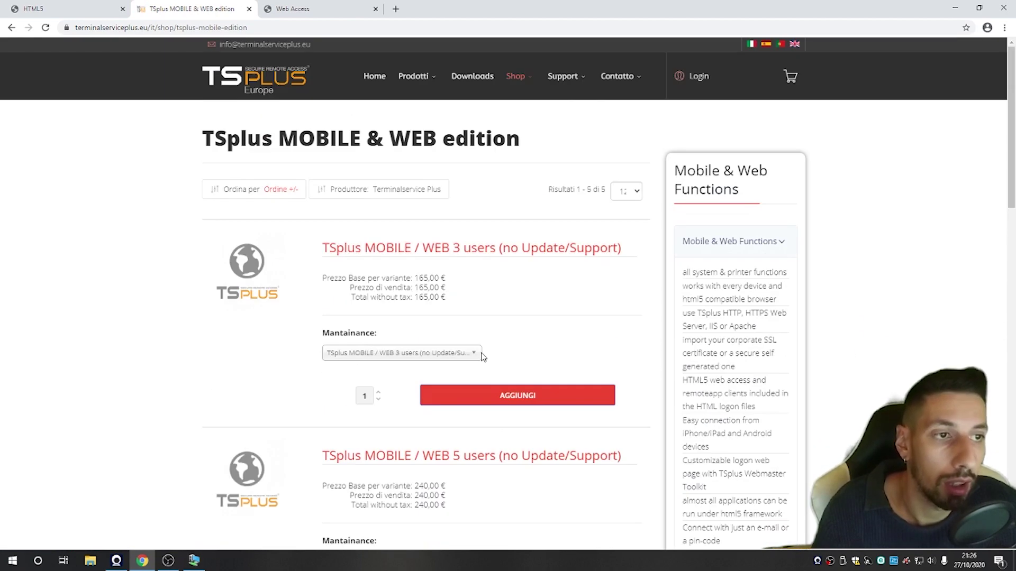
click(194, 560)
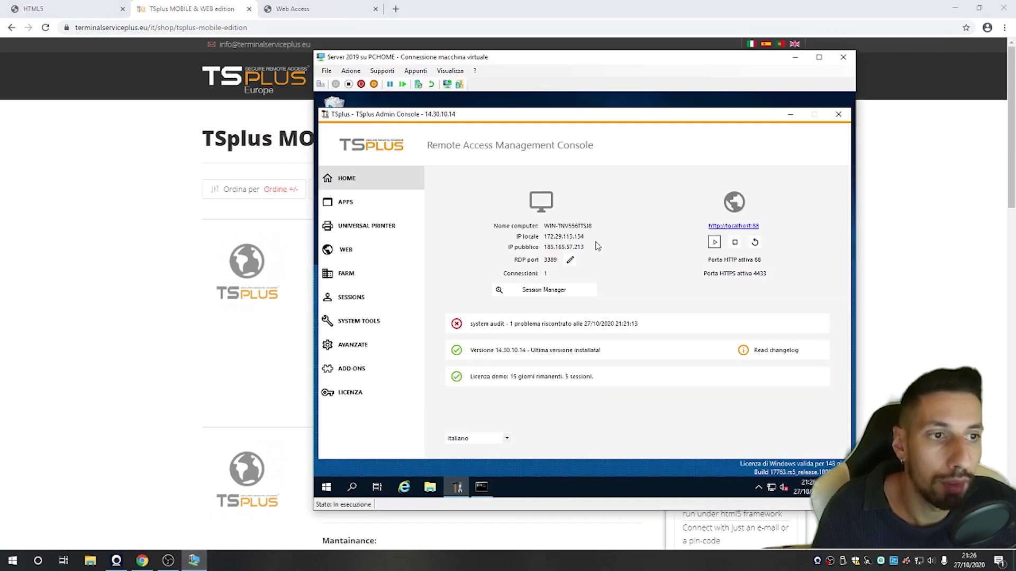
click(105, 286)
- Open the RDS Add On's page of the TSplus shop and highlight the Two Factory Authentication product title
mouse_move(526, 87)
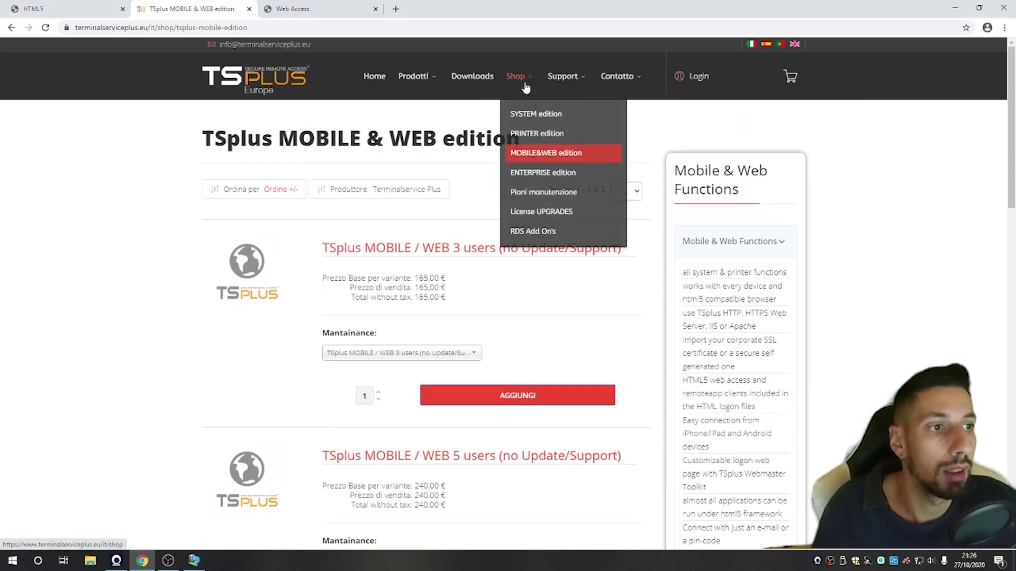
click(533, 235)
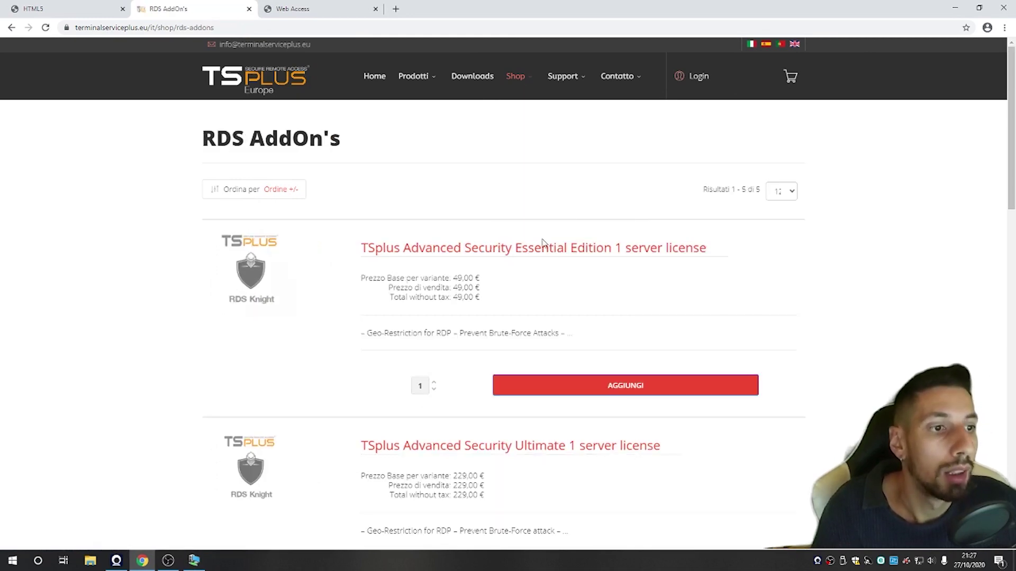
scroll(545, 272, down, 7)
scroll(382, 221, down, 3)
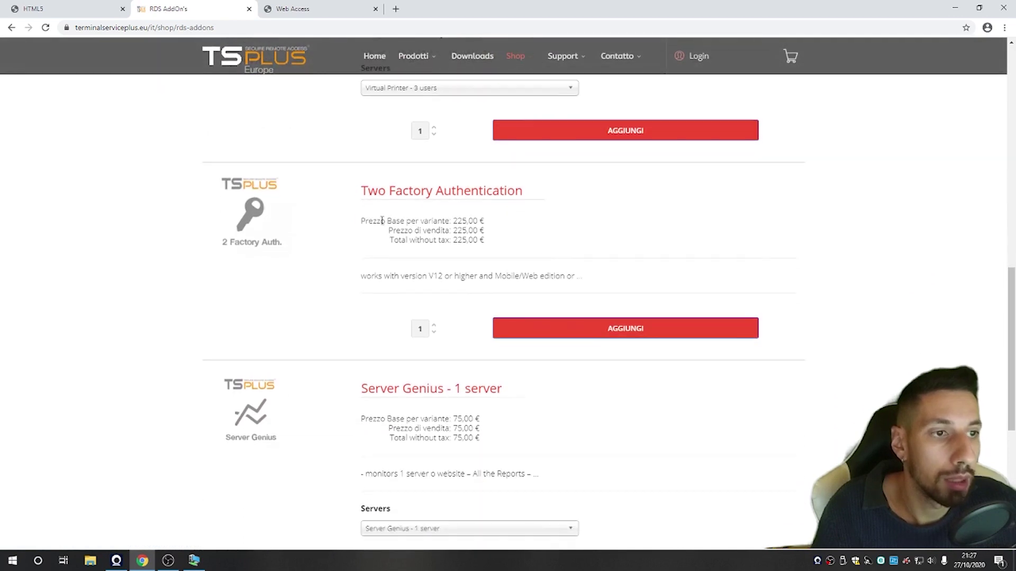
drag(353, 192, 525, 199)
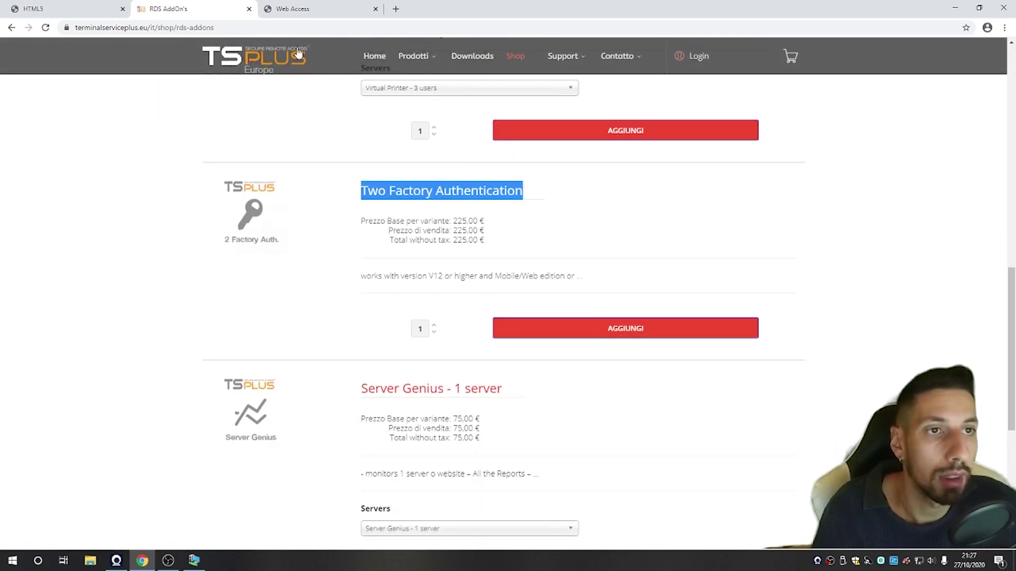
- Open the Two-Factor Authentication add-on from the virtual machine's TSplus Admin Console and activate 2FA for the gateway or standalone server
click(193, 560)
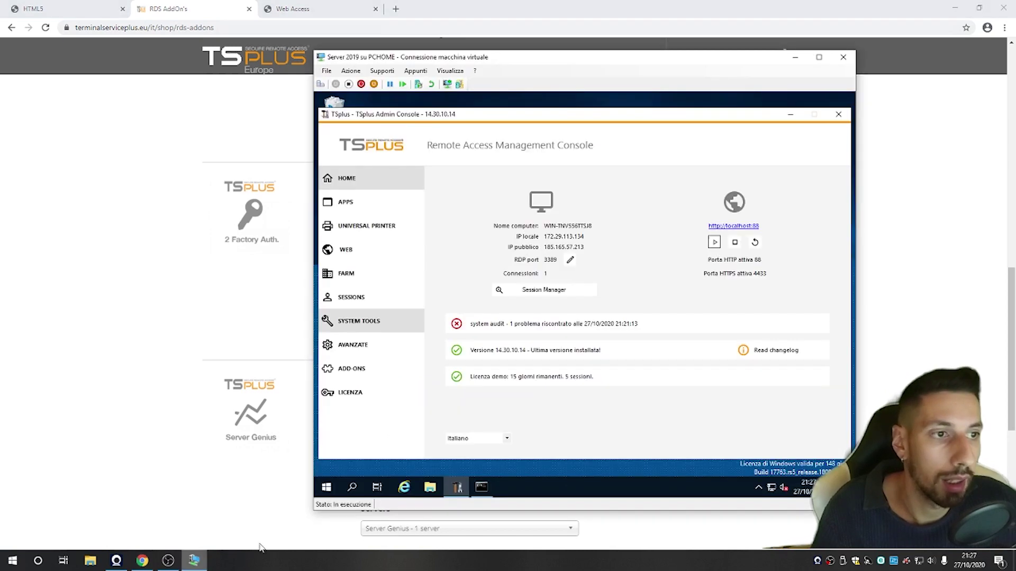
click(379, 347)
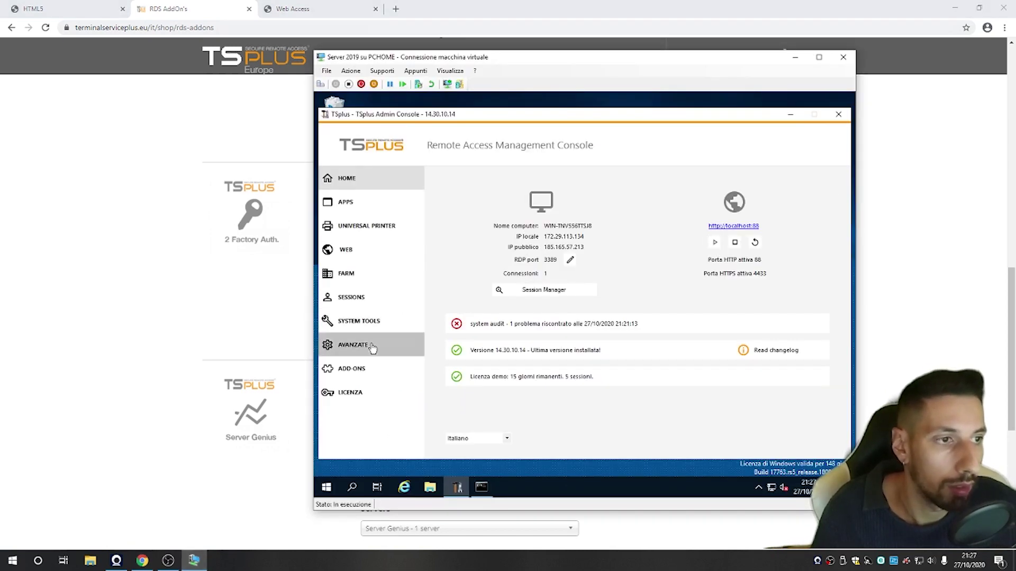
click(377, 319)
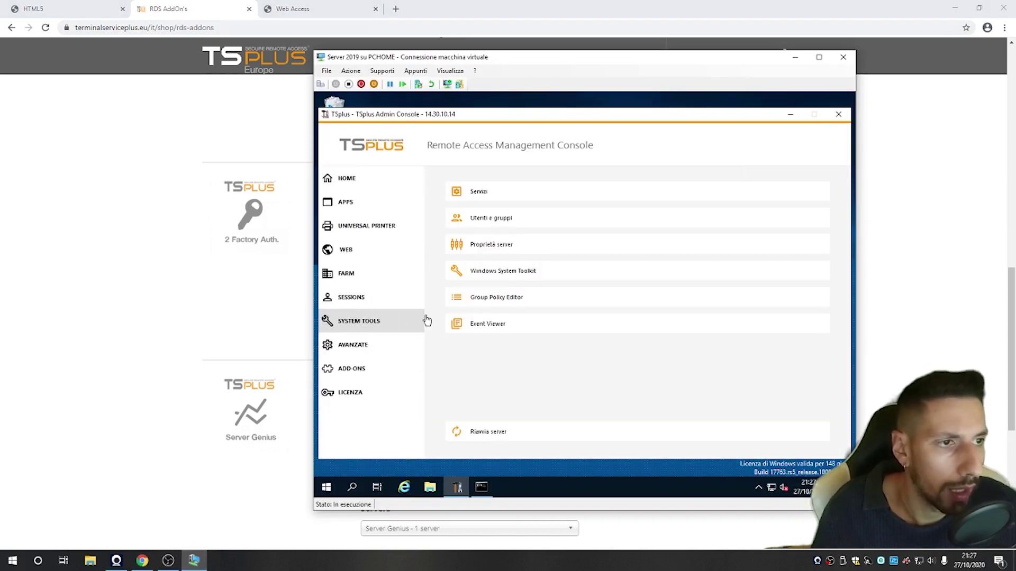
click(363, 369)
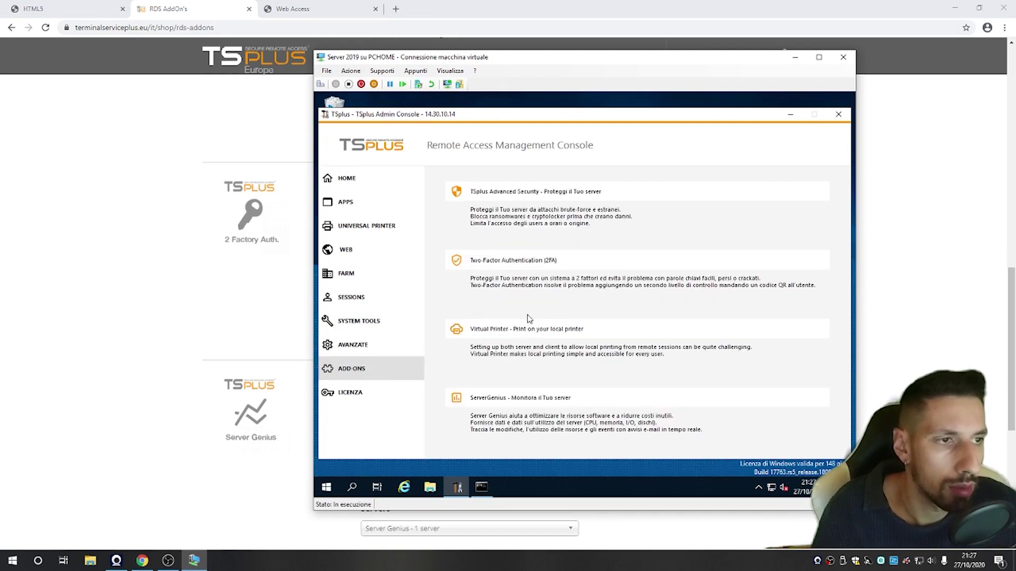
click(515, 264)
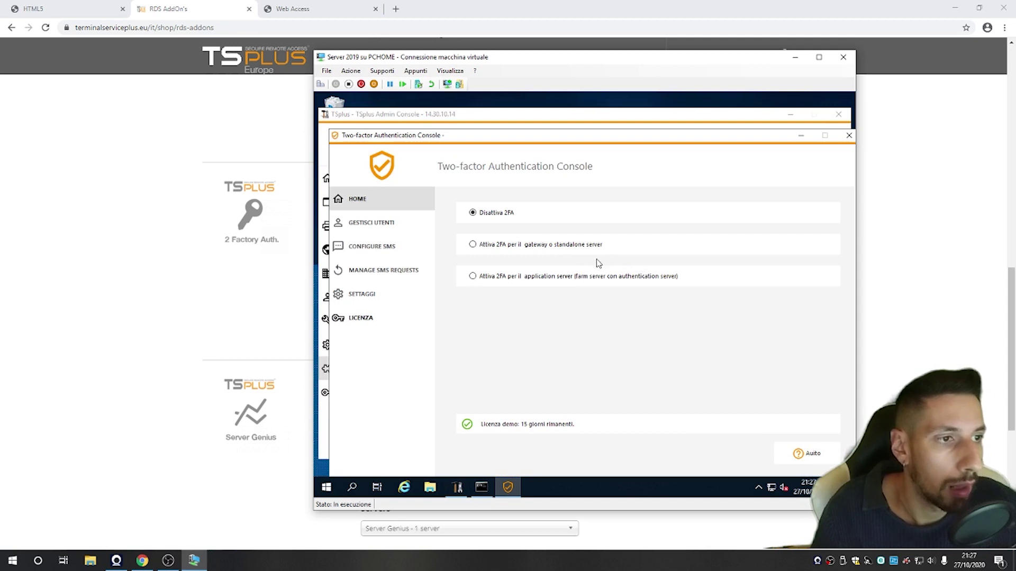
click(575, 250)
- Add the administrator account to the users managed by two-factor authentication and close the Two-factor Authentication Console
click(386, 228)
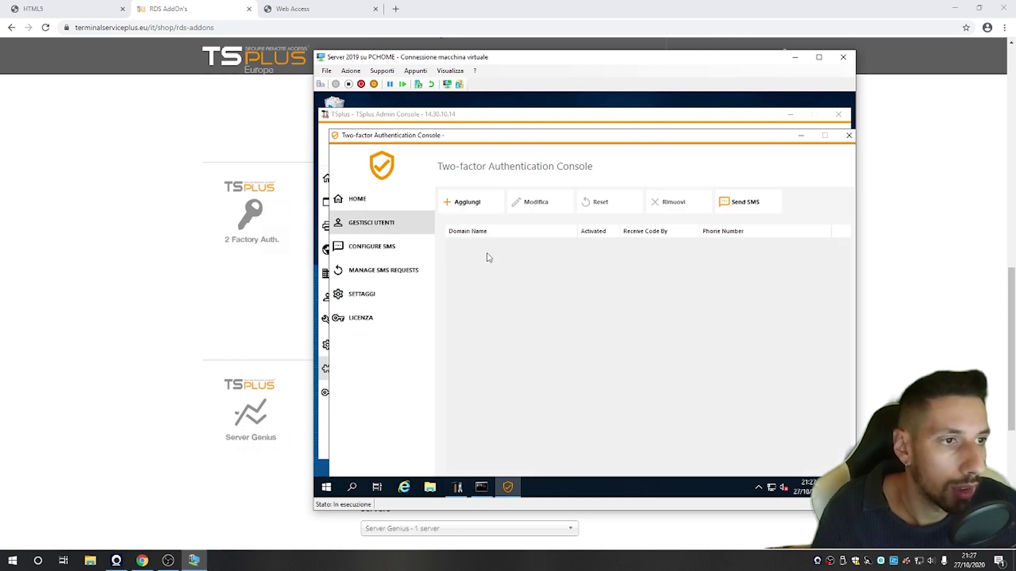
click(467, 202)
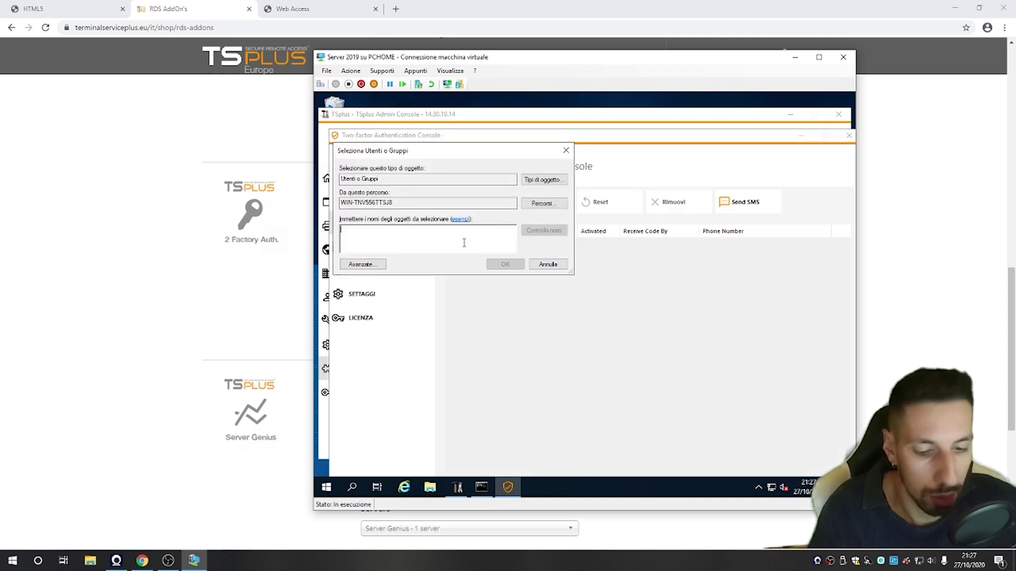
text(administrator)
key(Return)
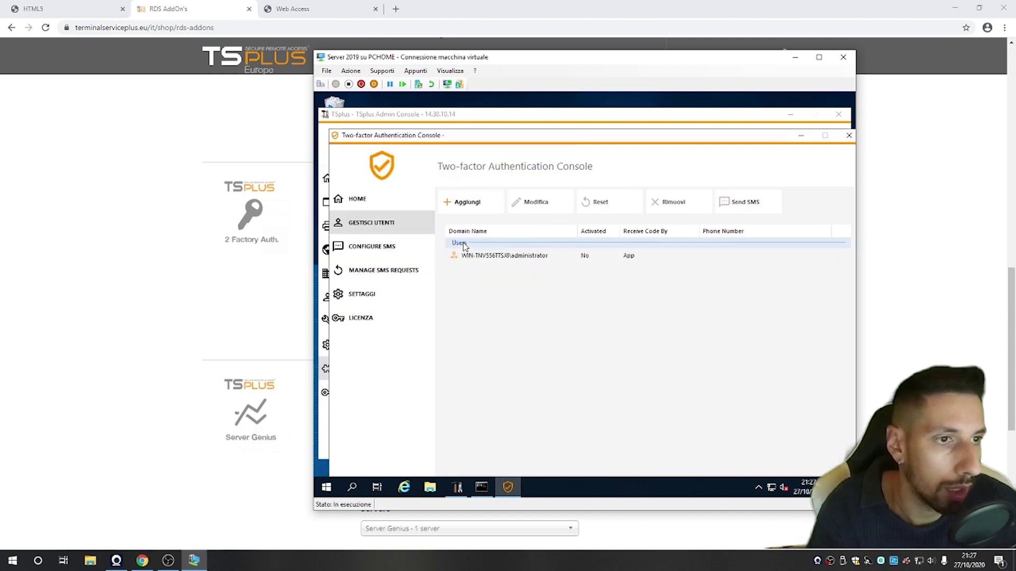
click(849, 136)
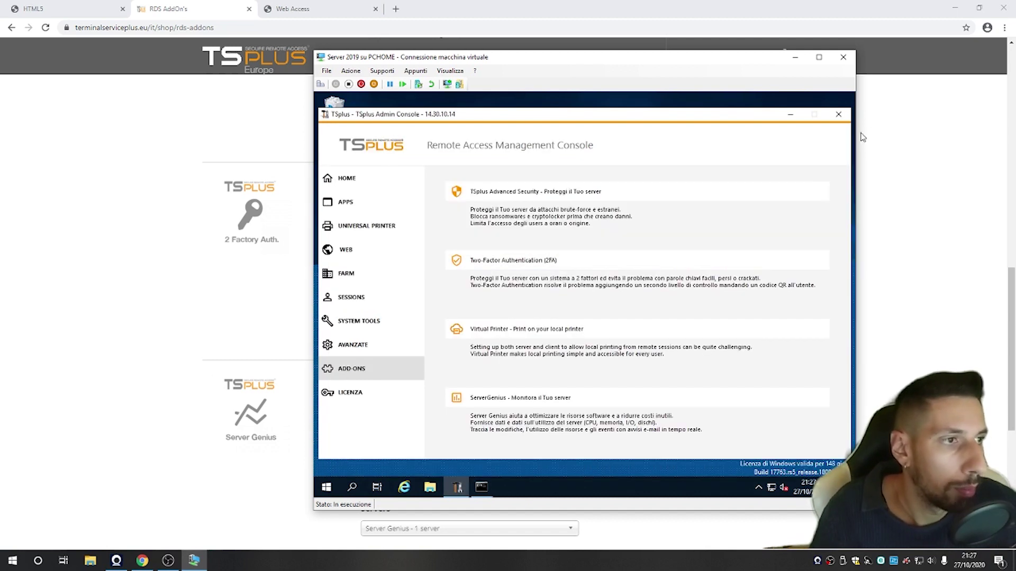
- Log on to TSplus Web Access in HTML5 mode as administrator and display the 2-step verification setup with its QR code
click(188, 229)
click(318, 7)
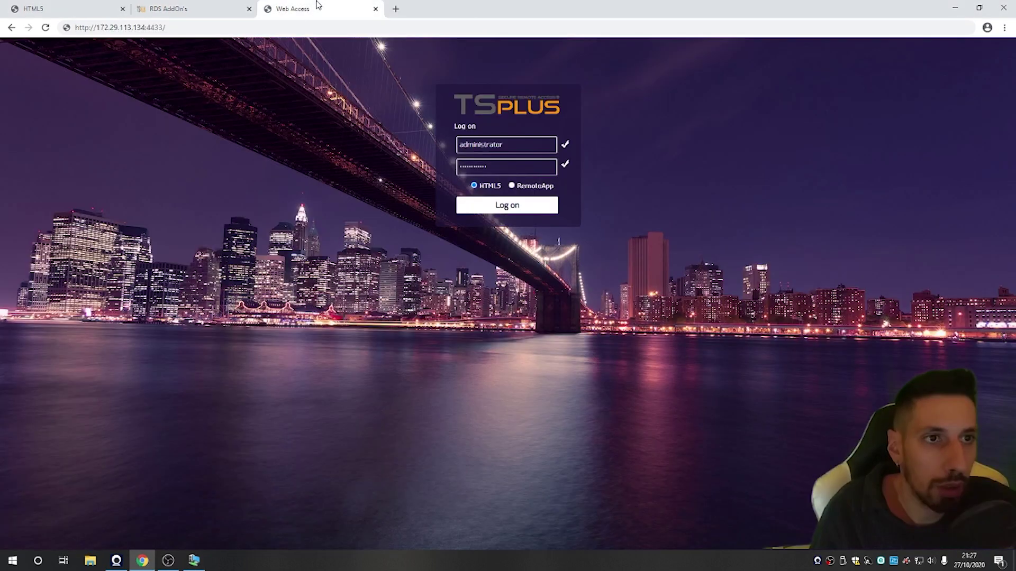
click(505, 205)
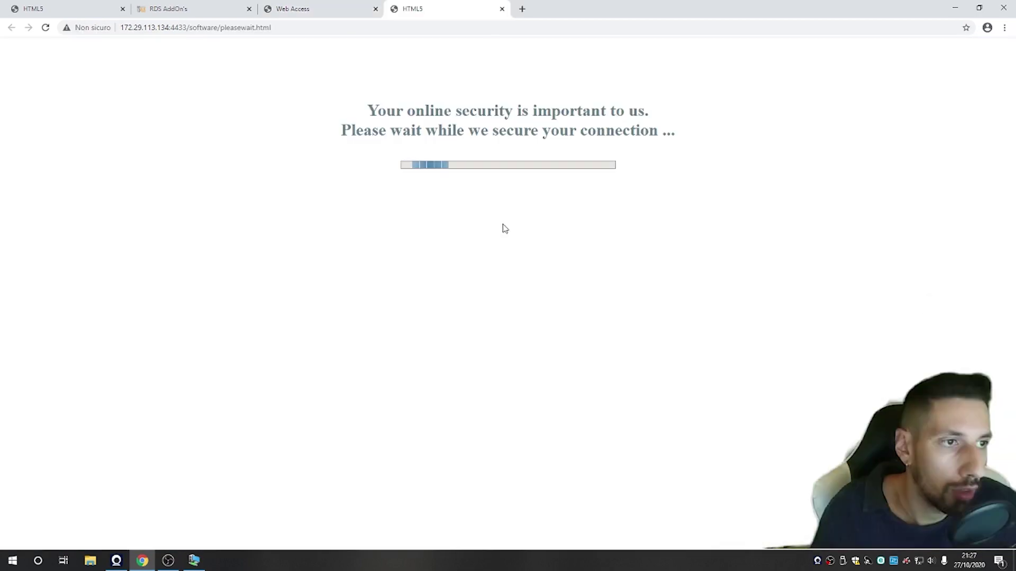
click(502, 9)
right_click(301, 225)
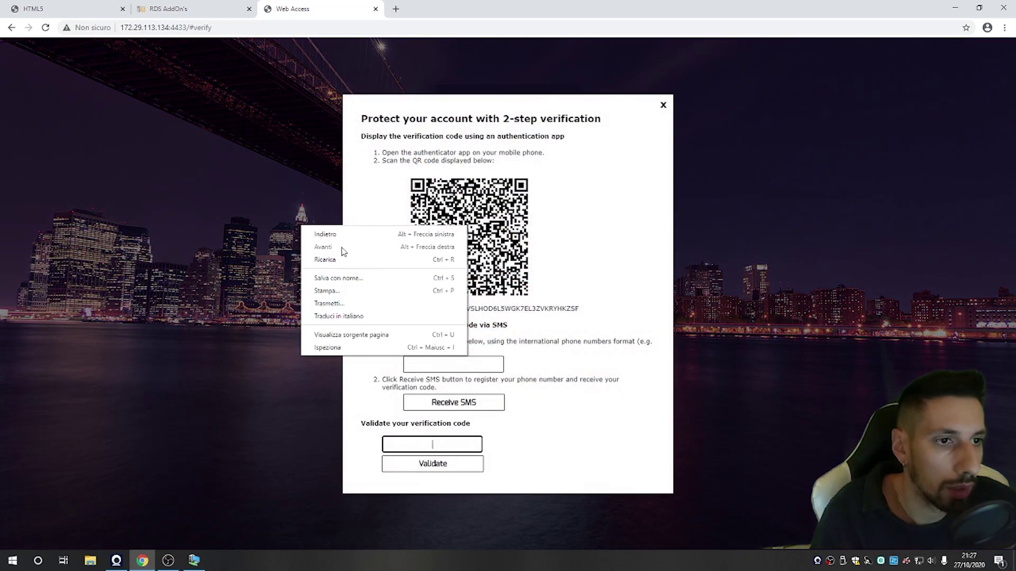
click(556, 174)
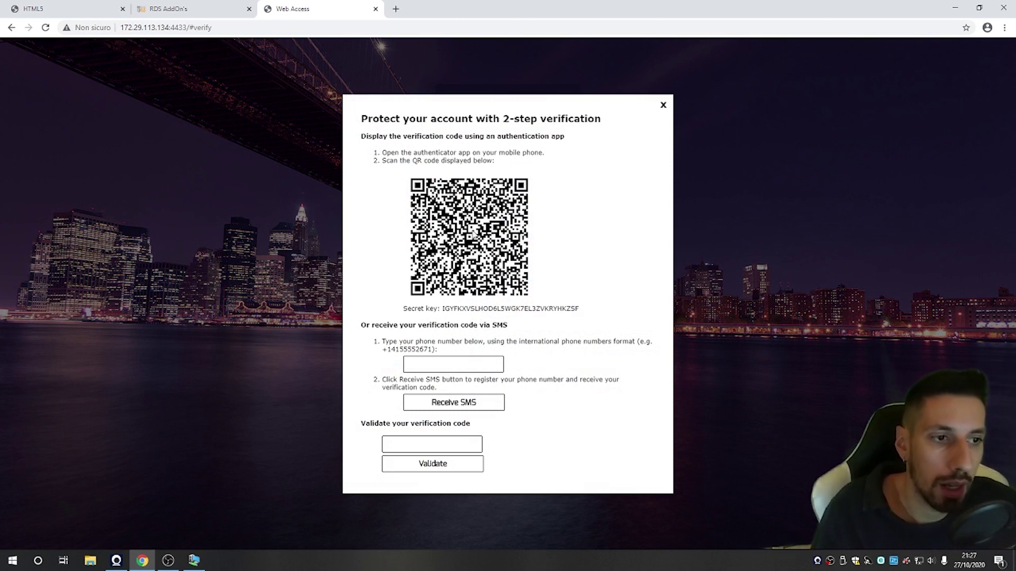
- Close the 2-step verification dialog, repeat the administrator logon to show it again, and dismiss it
click(663, 107)
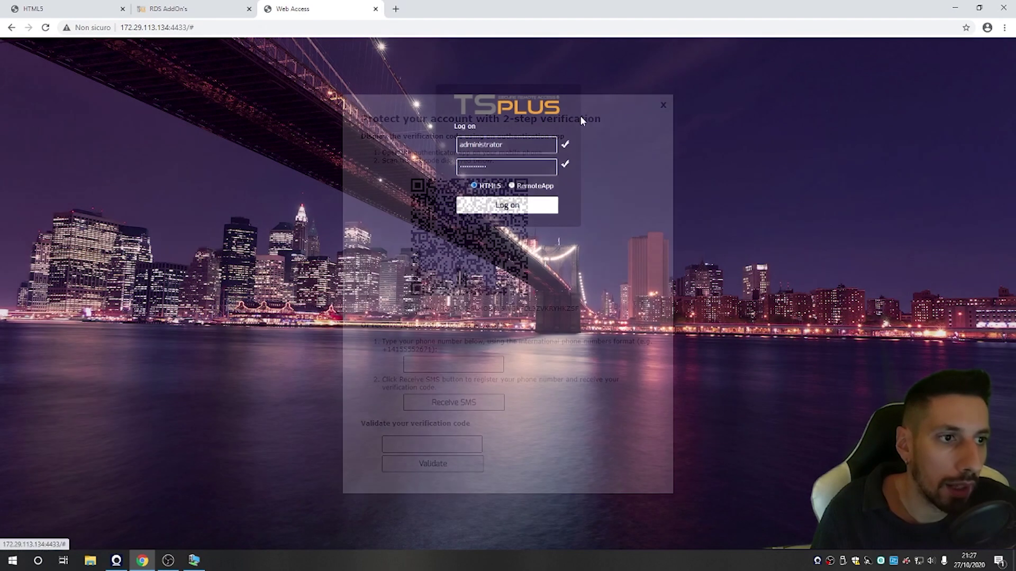
click(498, 208)
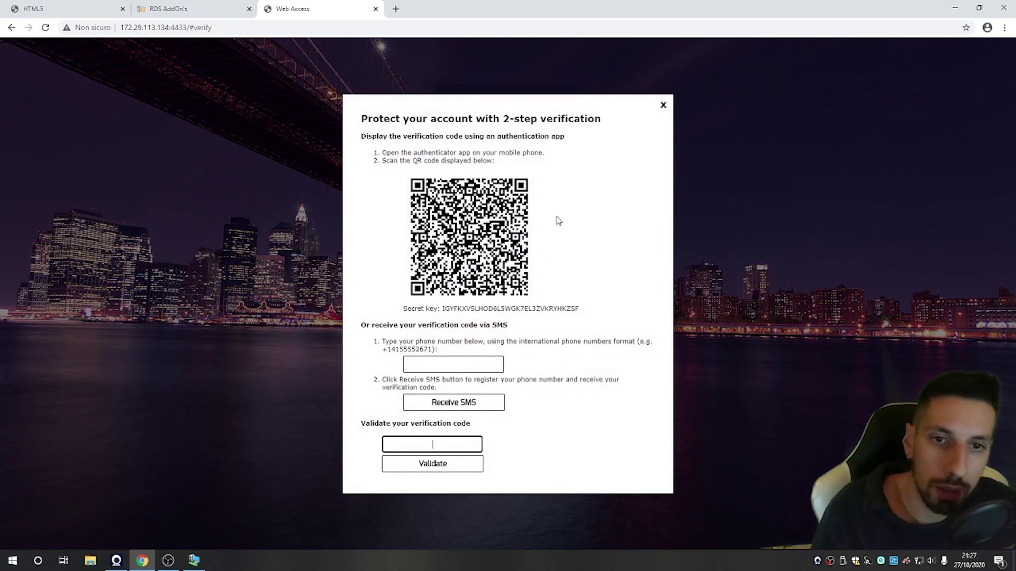
click(663, 106)
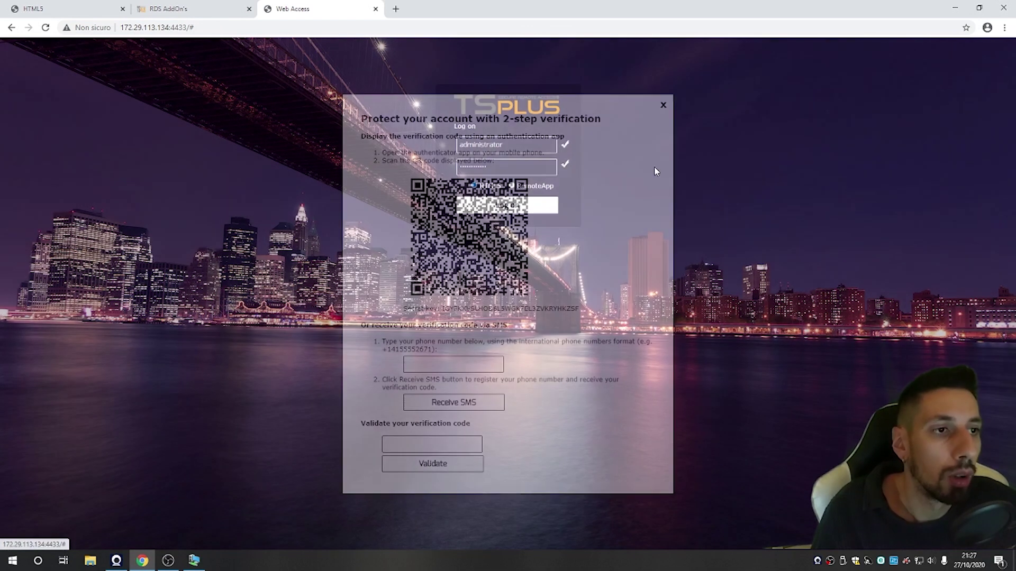